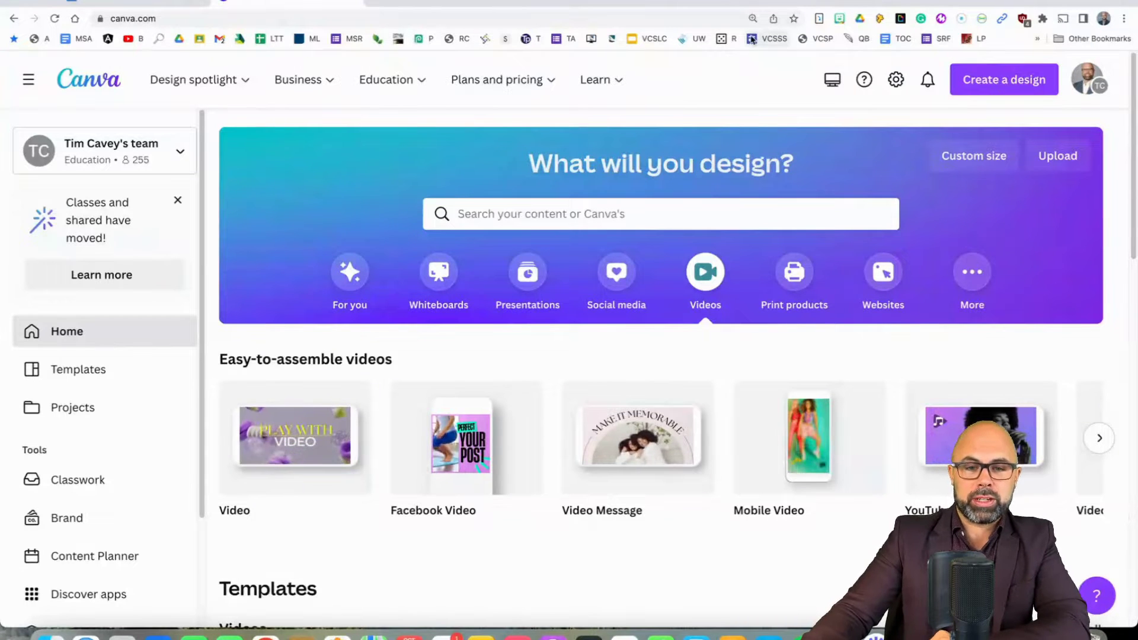
- Create a blank 1920 × 1080 video design and show the uploaded video clips
scroll(733, 95, down, 3)
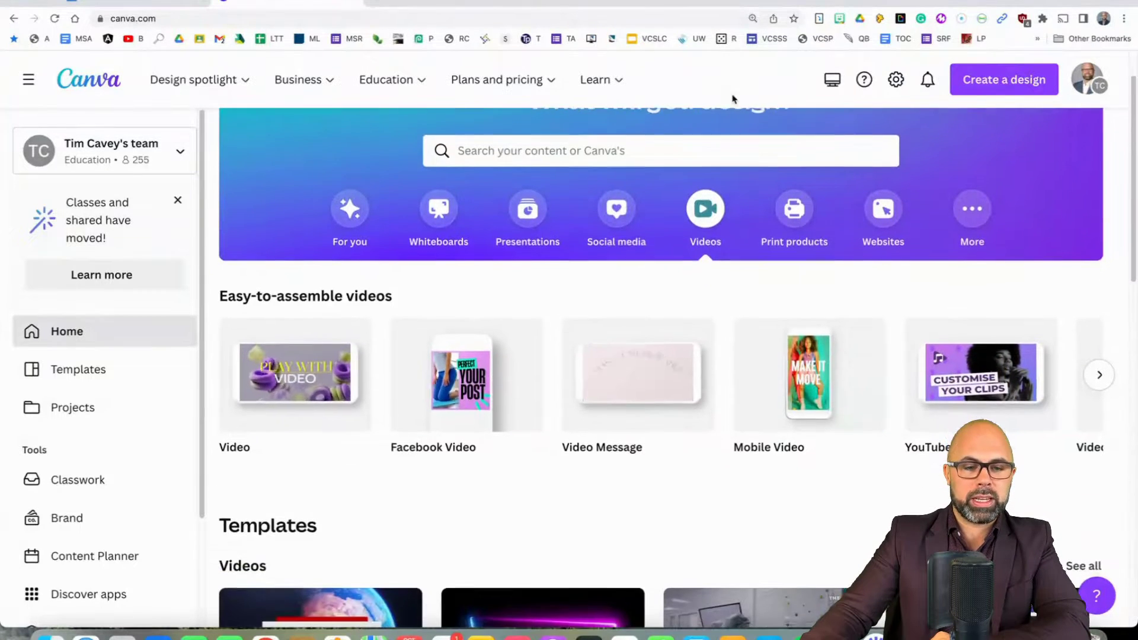
mouse_move(293, 350)
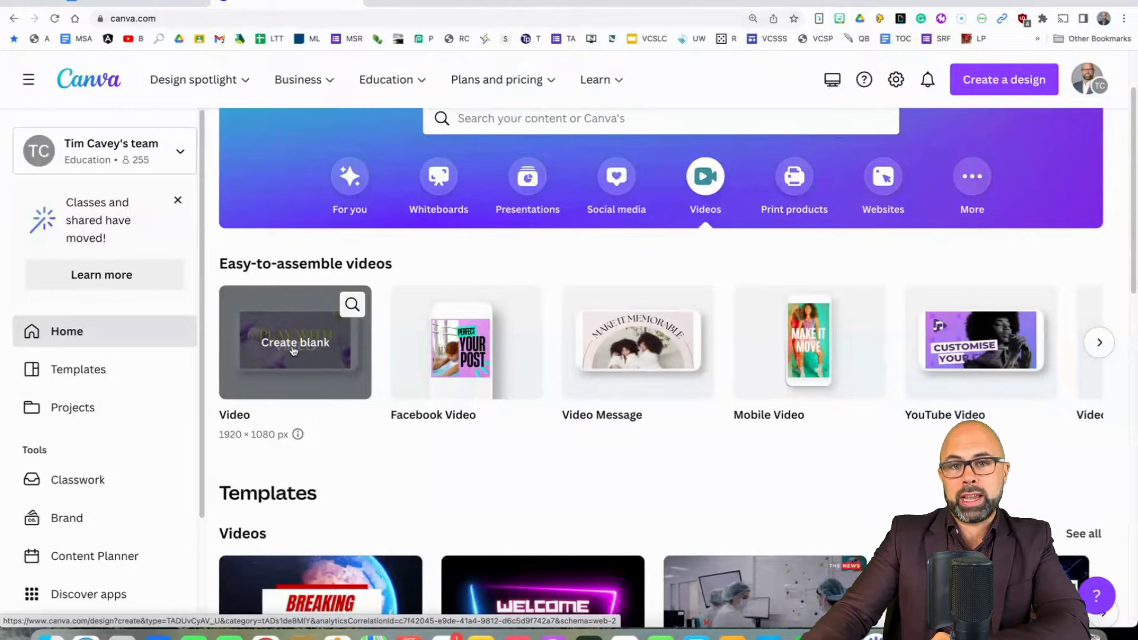
click(292, 350)
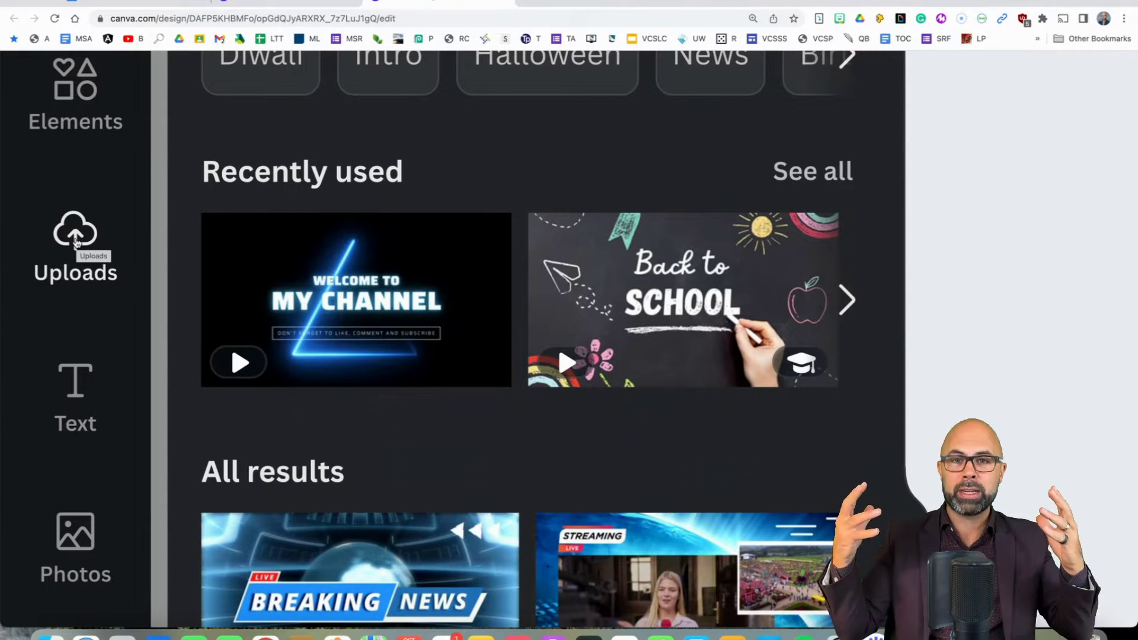
click(76, 237)
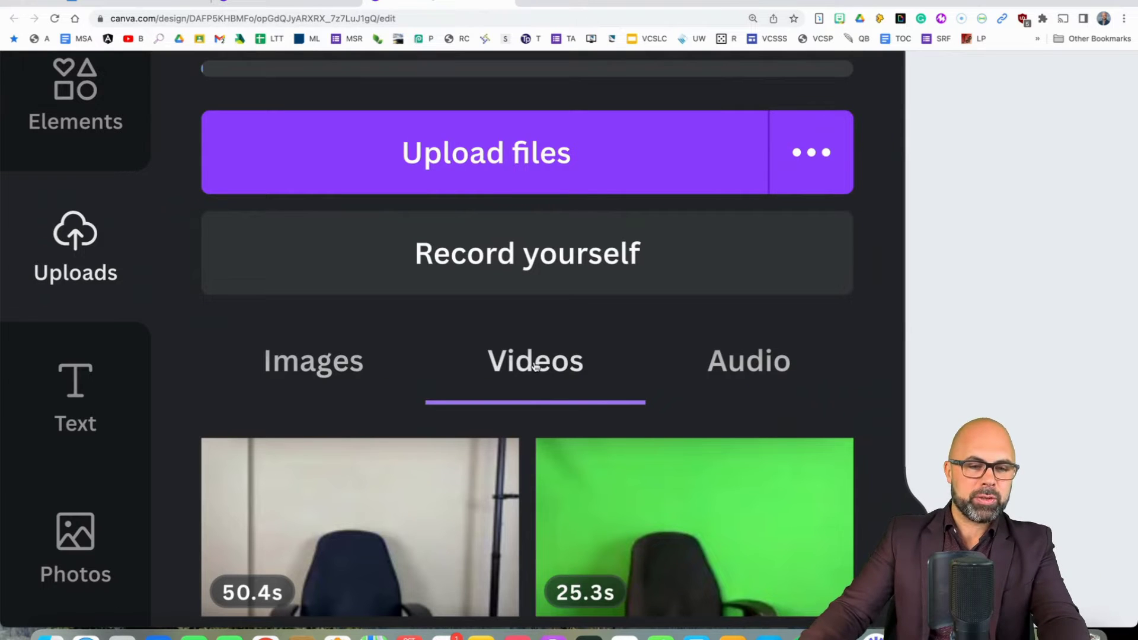
- Place the 50.4s presenter clip on the page and briefly preview it
key(super+0)
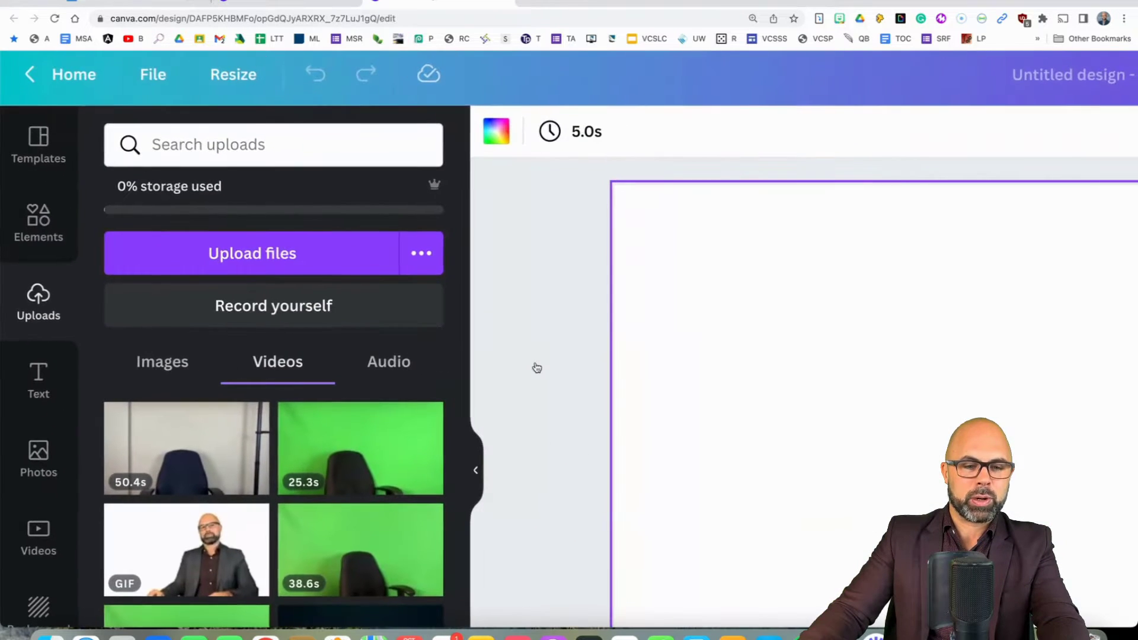
key(super+minus)
key(super+minus)
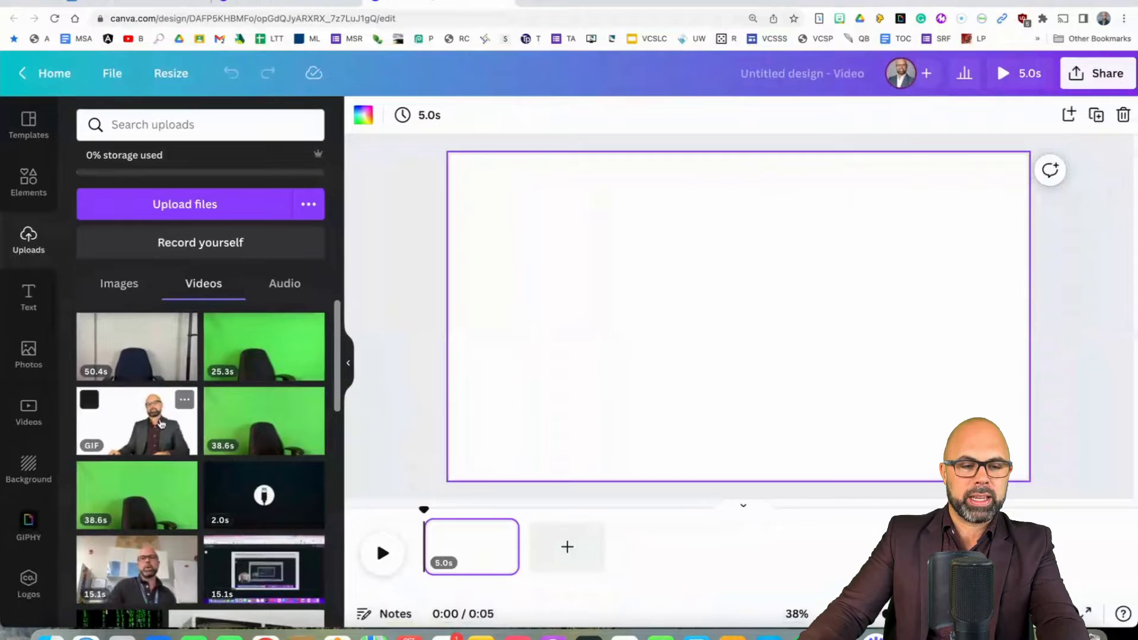
drag(132, 345, 821, 291)
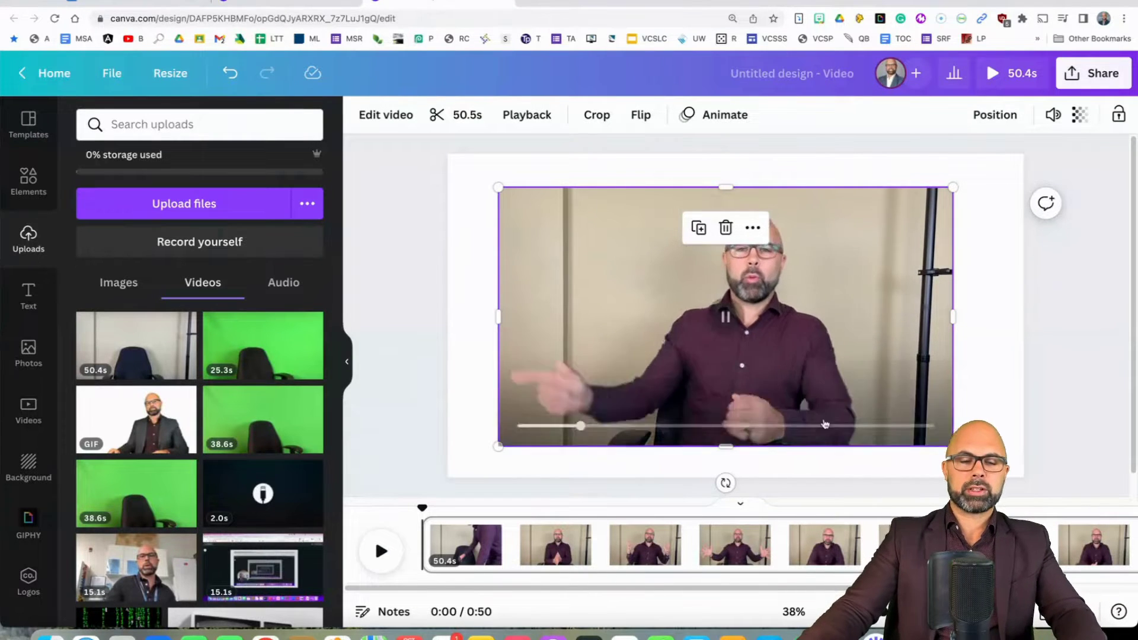
click(381, 552)
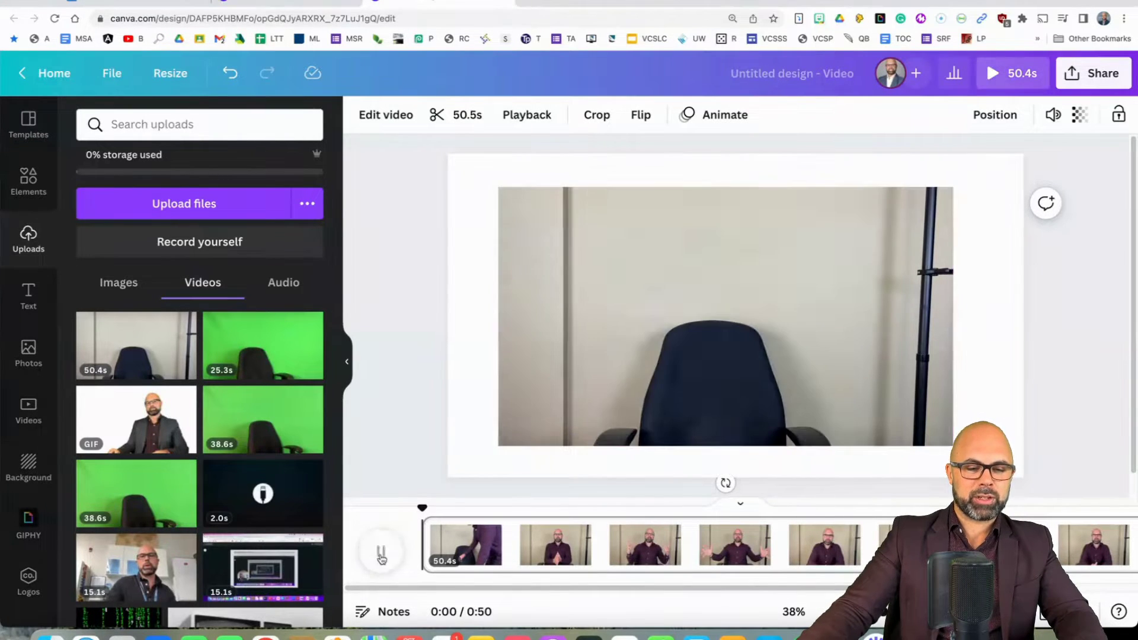
click(381, 553)
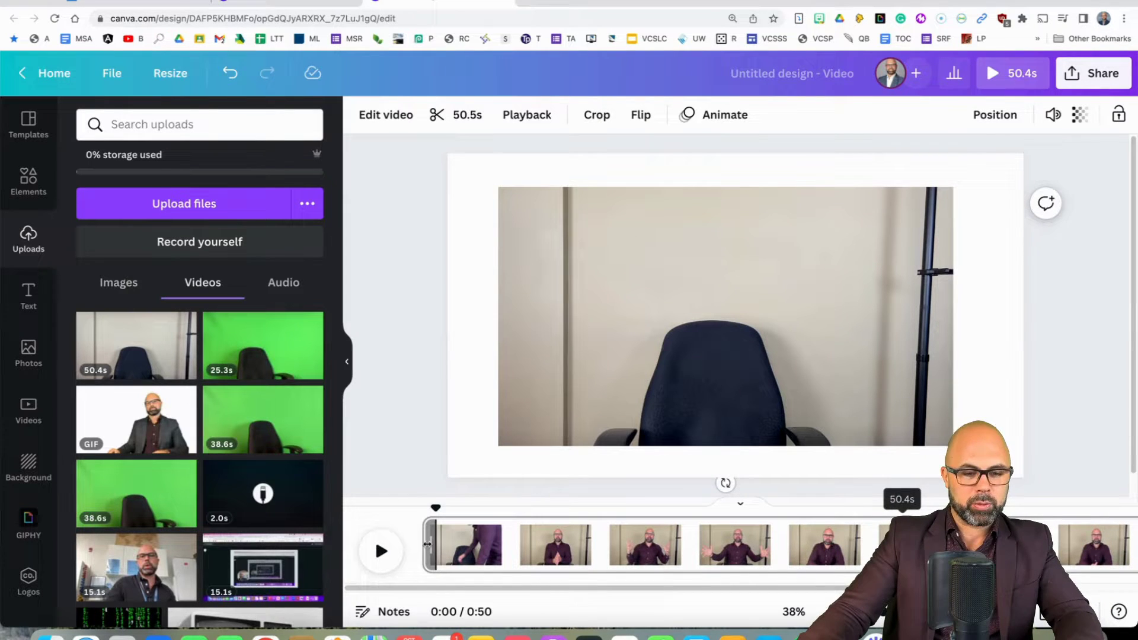
- Trim the opening of the presenter clip and preview the new start
drag(427, 543, 561, 544)
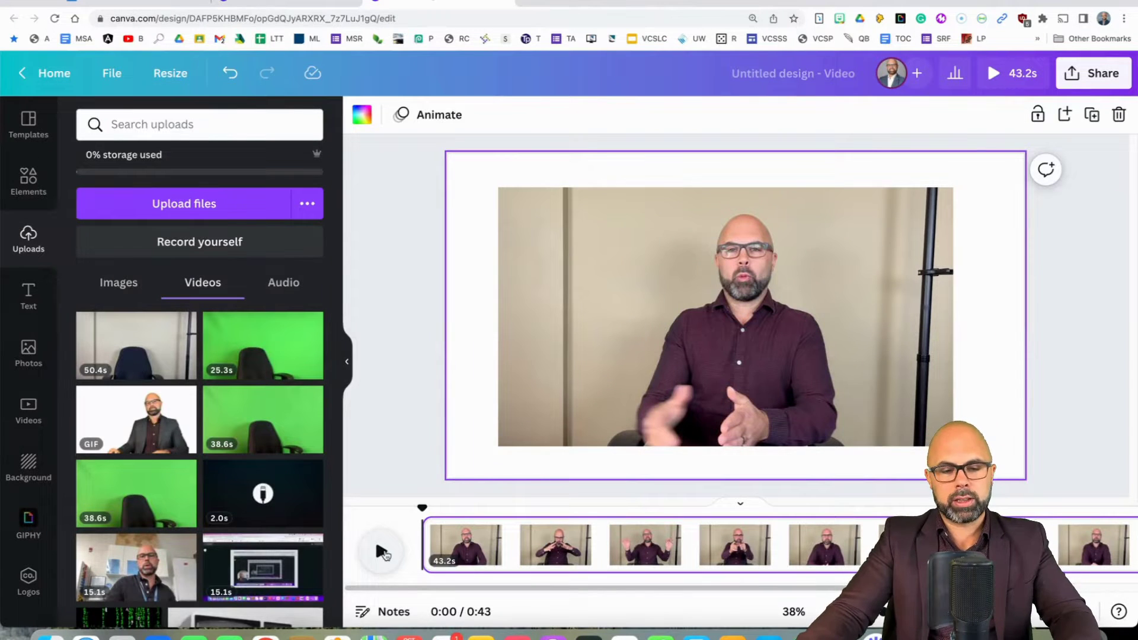
click(380, 553)
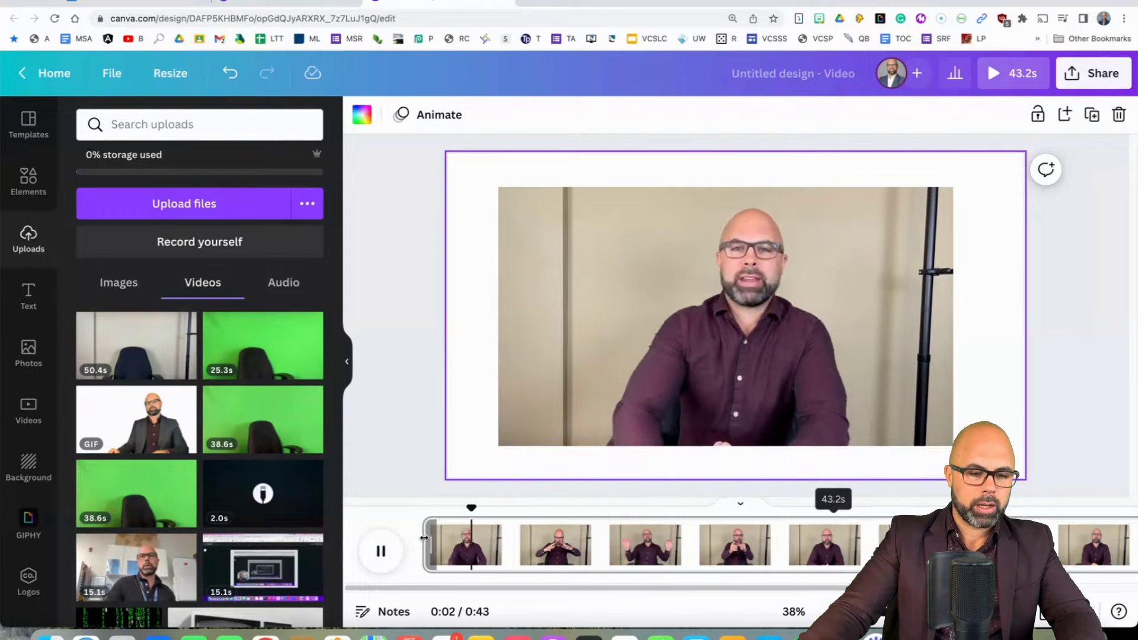
drag(424, 541, 425, 541)
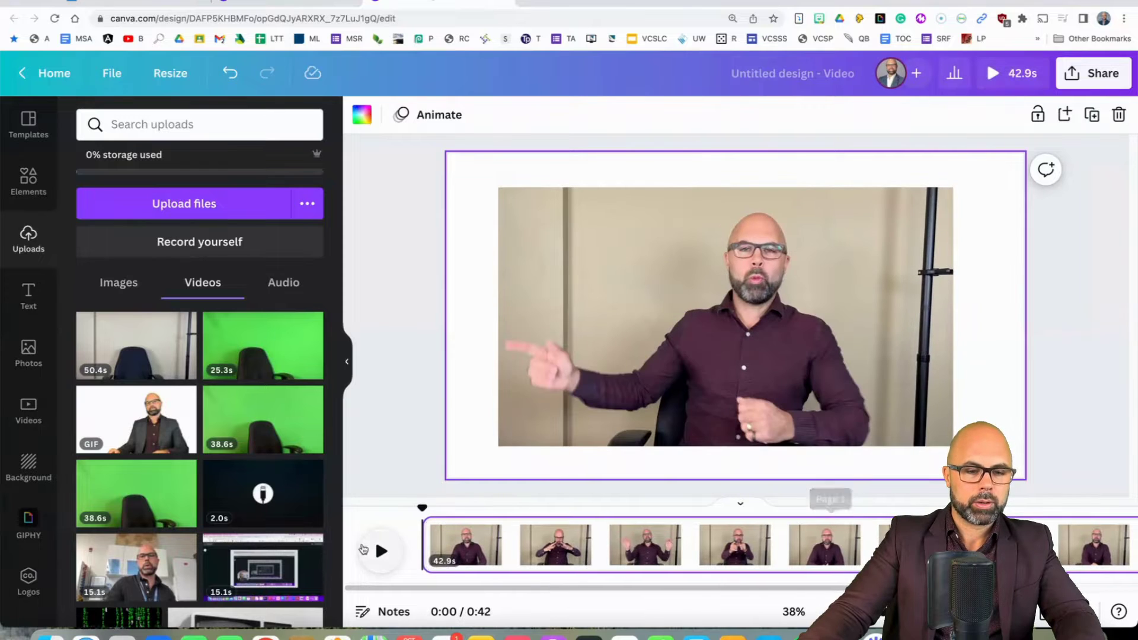
click(397, 552)
click(383, 551)
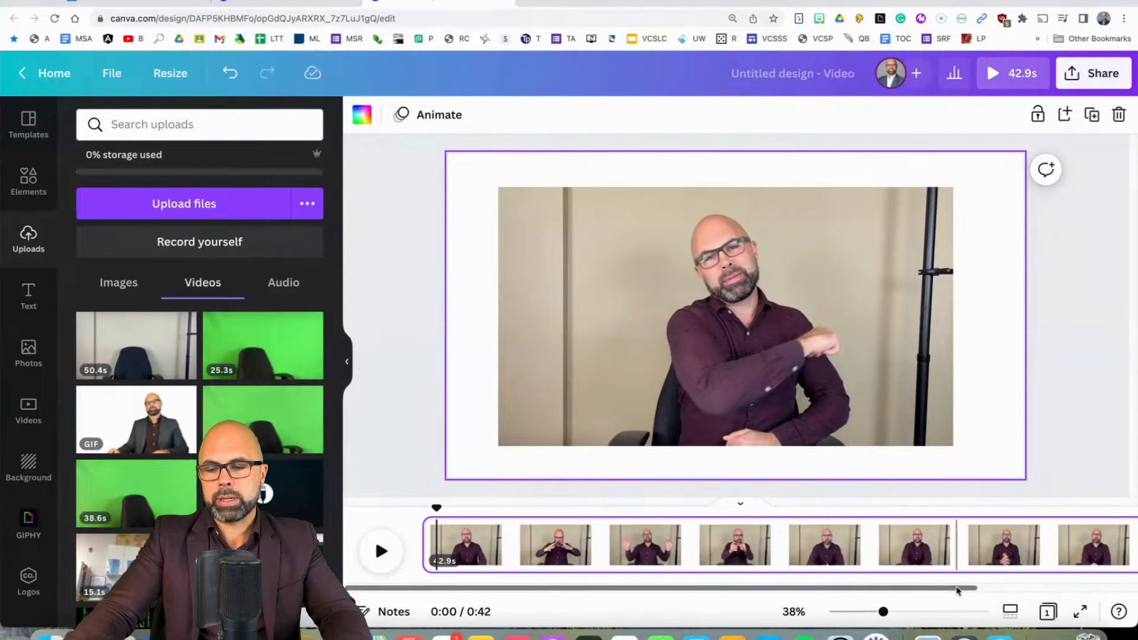
- Shorten the clip's ending to about 36.5 seconds and play from 0:28 to check
drag(958, 591, 1107, 591)
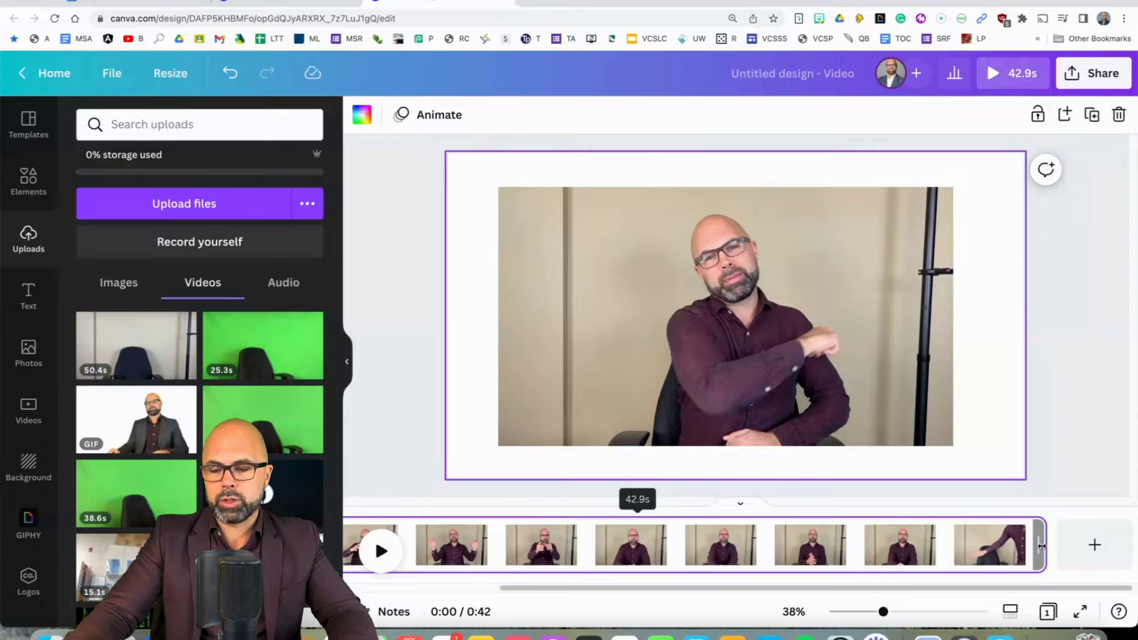
drag(1030, 547, 917, 550)
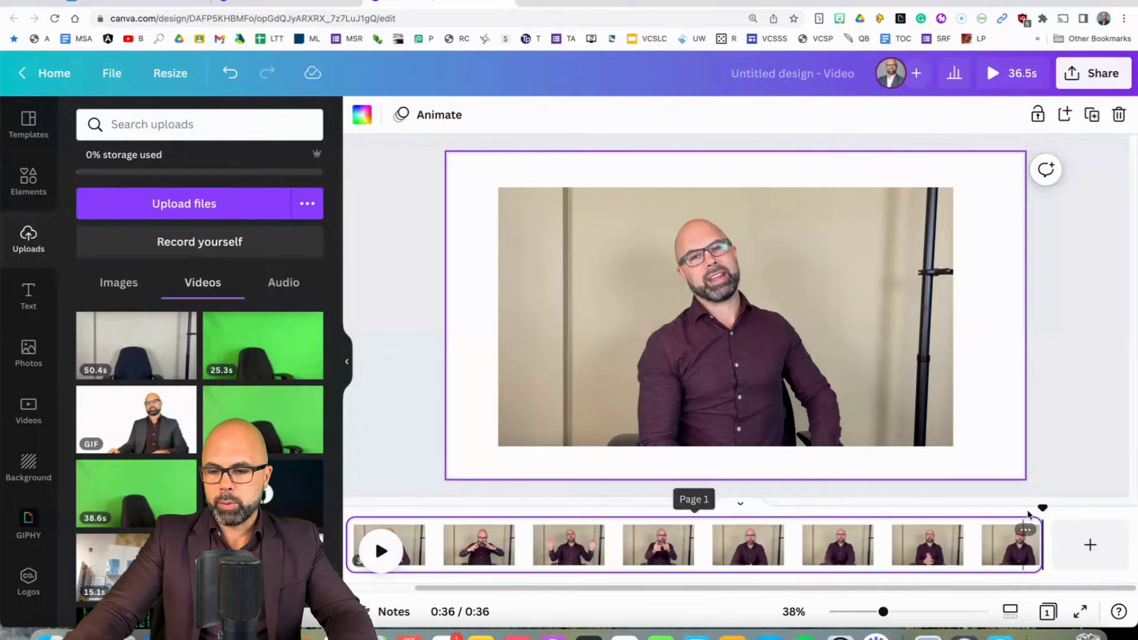
drag(1044, 508, 892, 508)
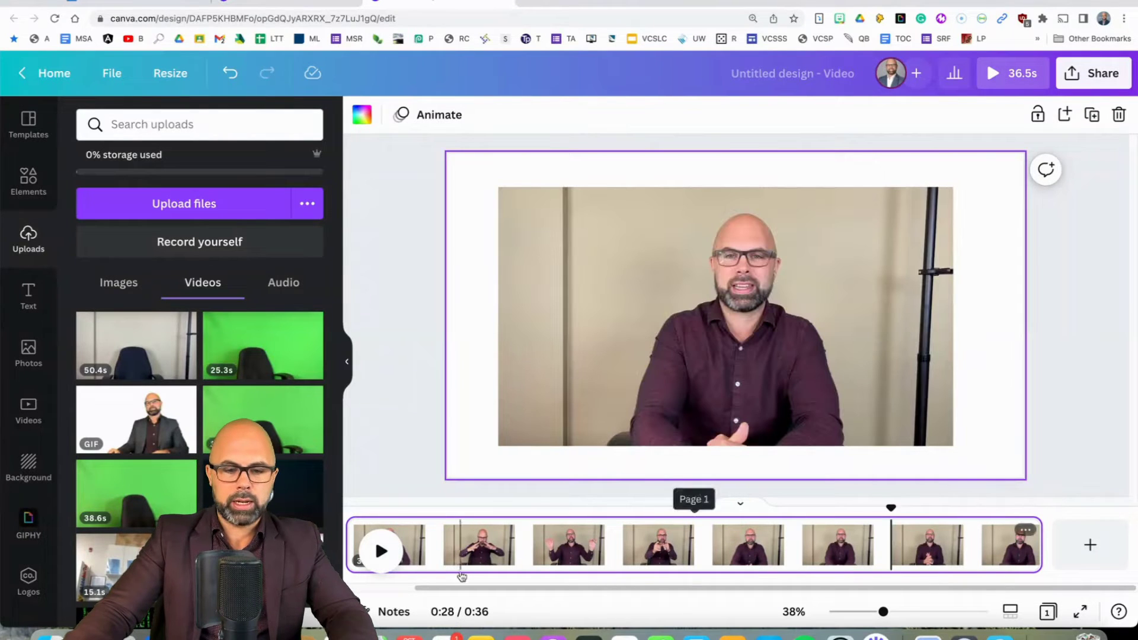
click(381, 555)
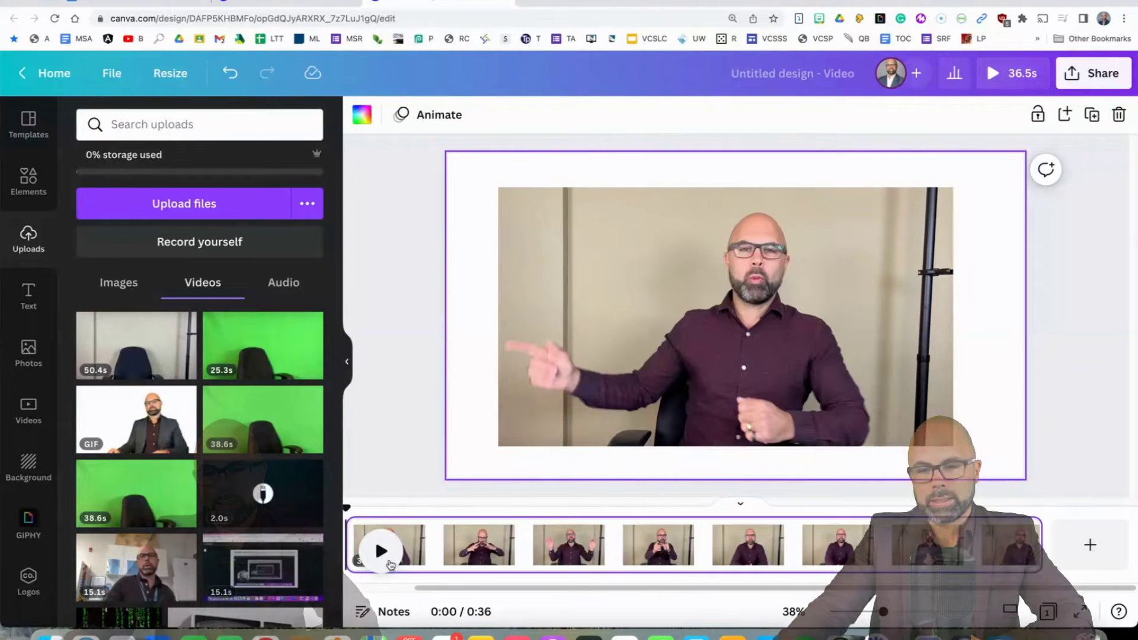
- Shift the presenter clip up-left and apply the Background Remover effect to it
click(629, 300)
drag(877, 400, 850, 388)
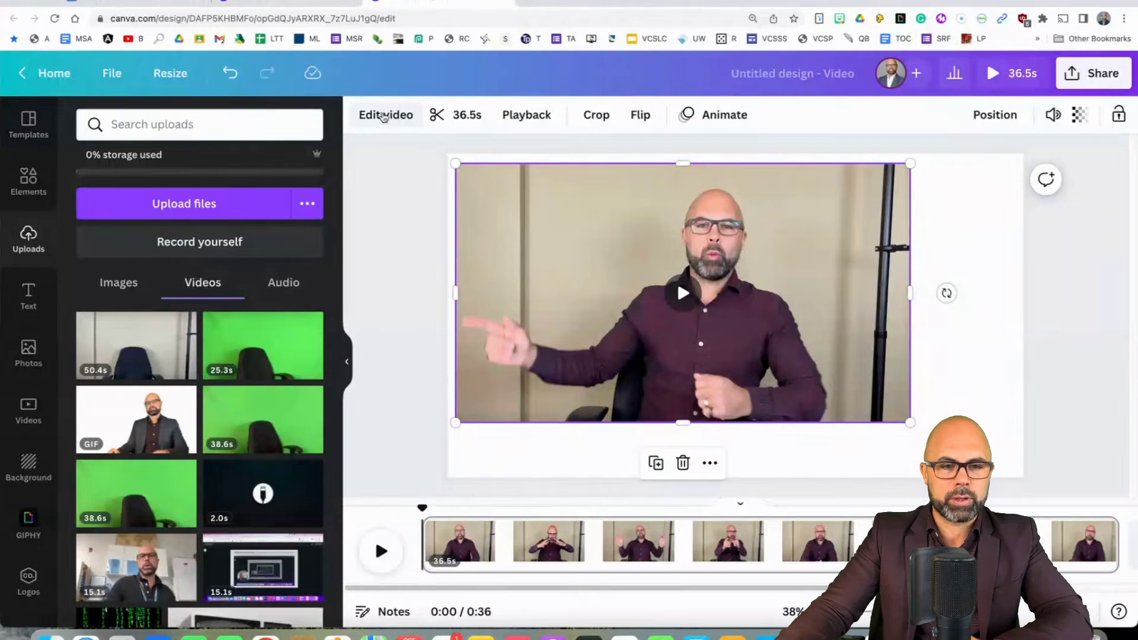
click(384, 116)
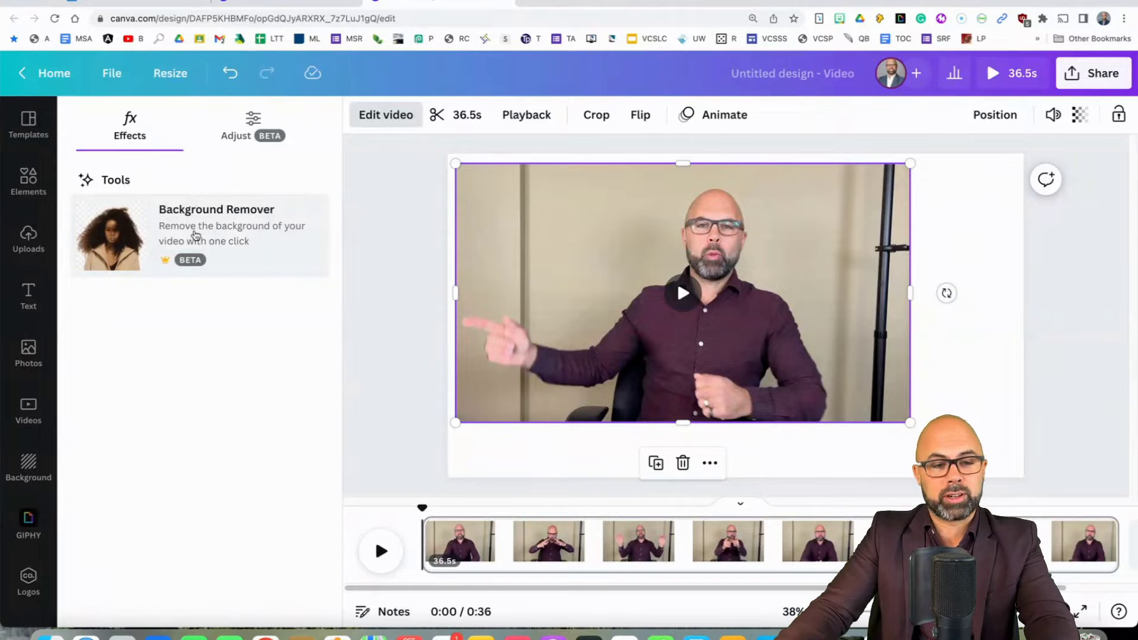
click(217, 237)
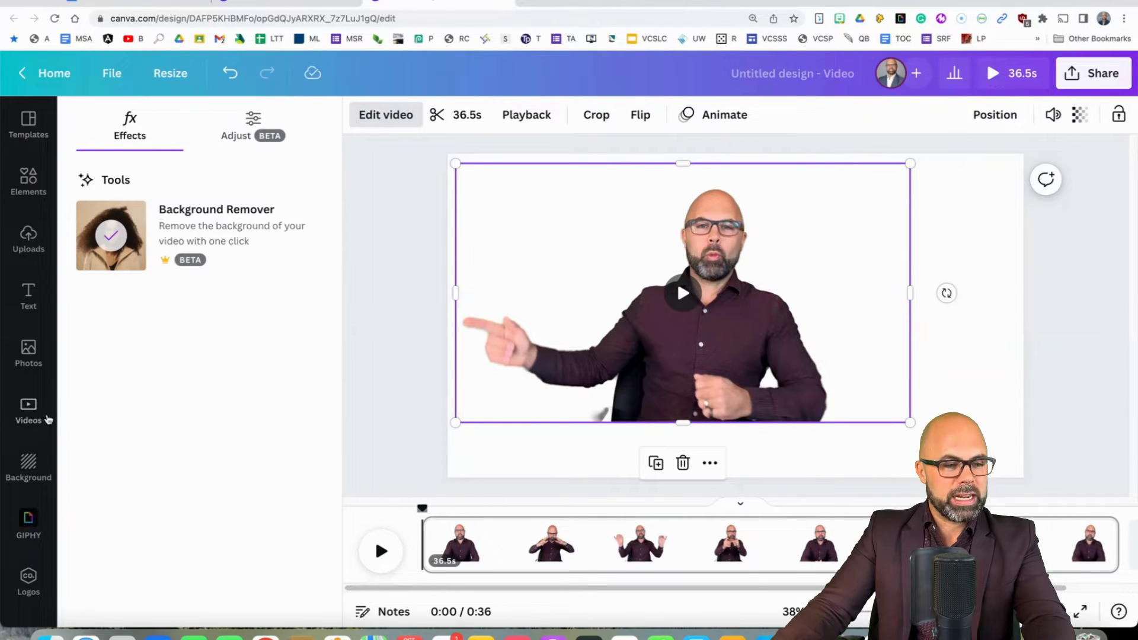
- Search the stock video library for 'beach' and browse the results
scroll(31, 411, up, 5)
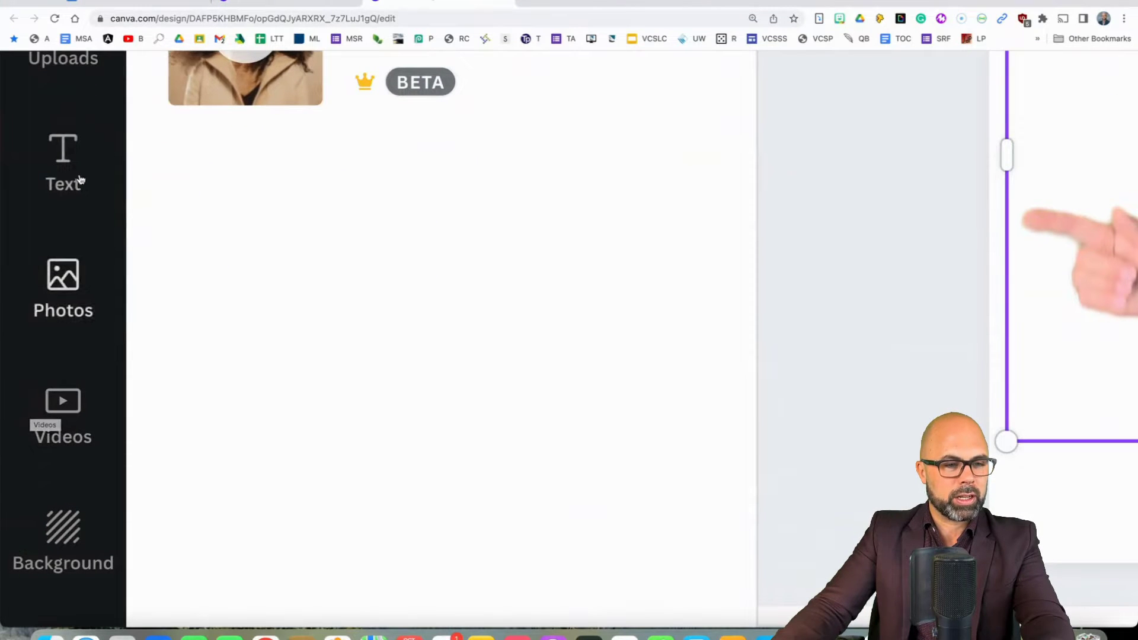
click(61, 409)
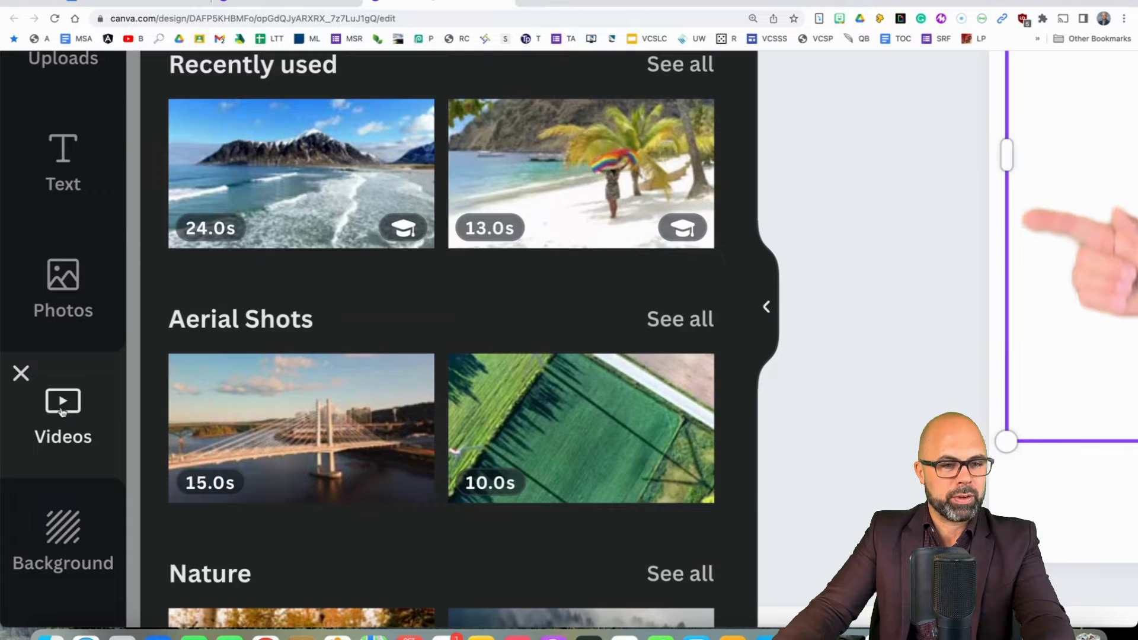
scroll(65, 412, down, 5)
scroll(67, 414, down, 5)
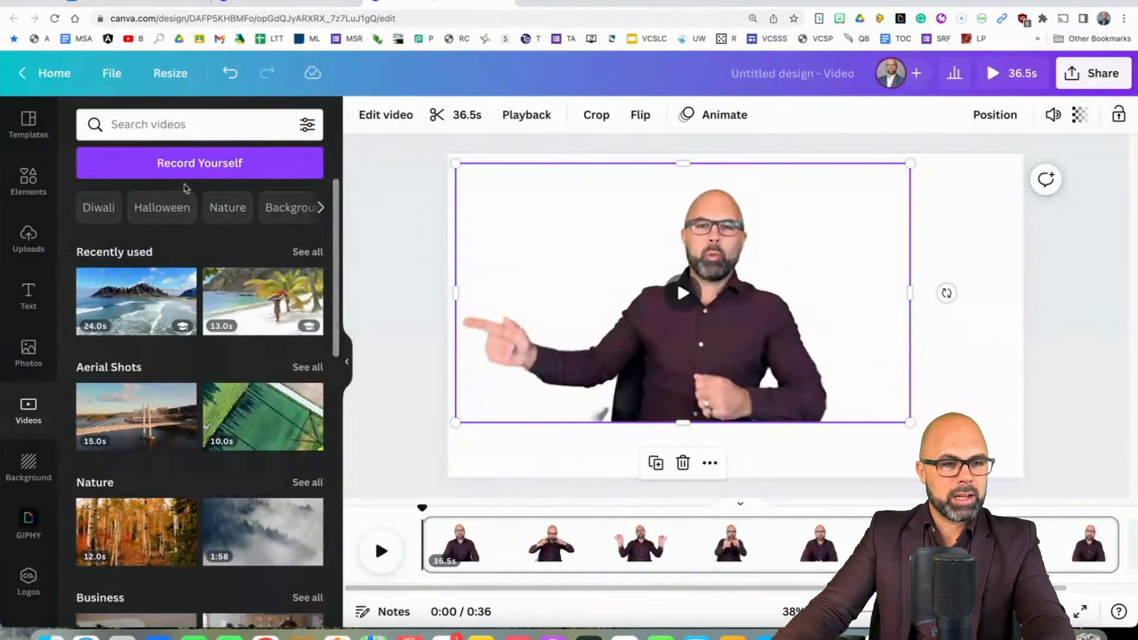
click(170, 126)
text(beach)
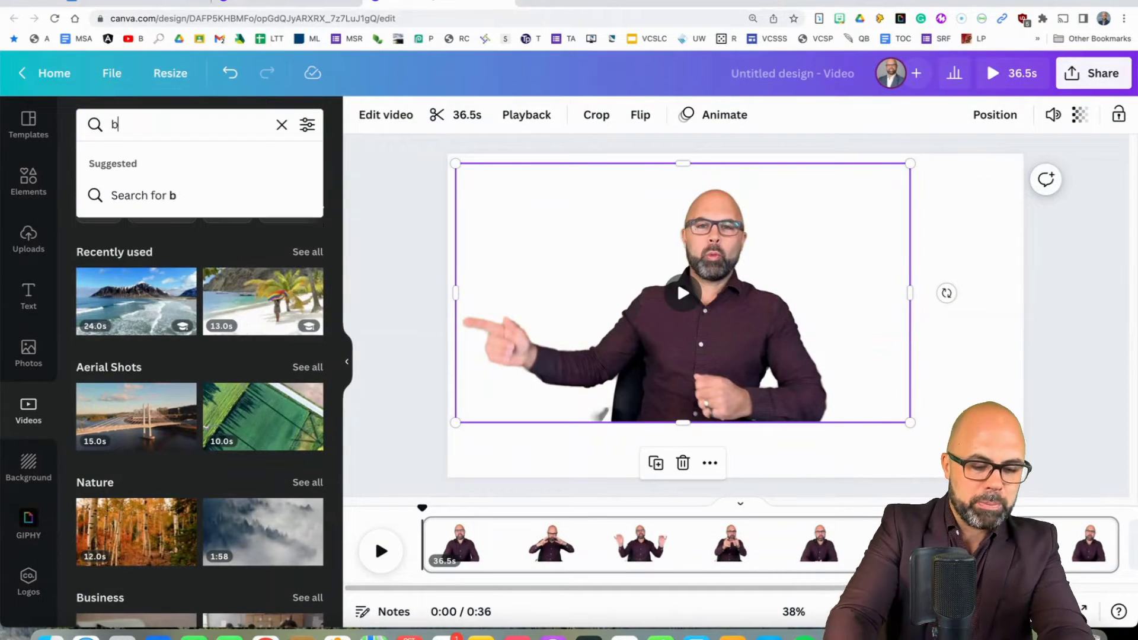
key(Return)
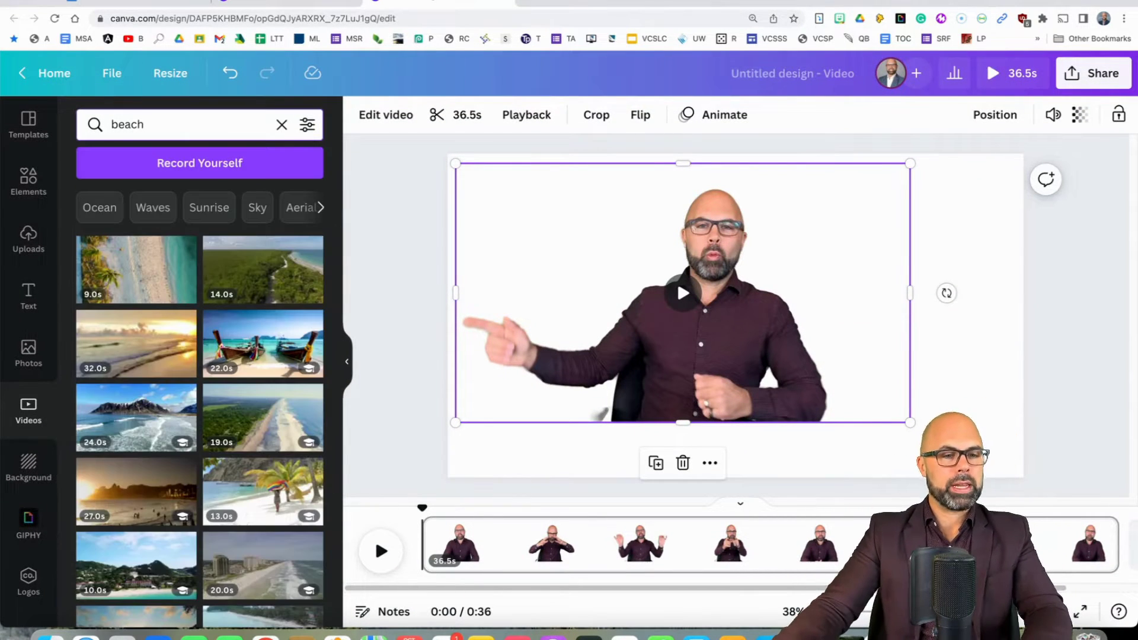
scroll(209, 337, down, 1)
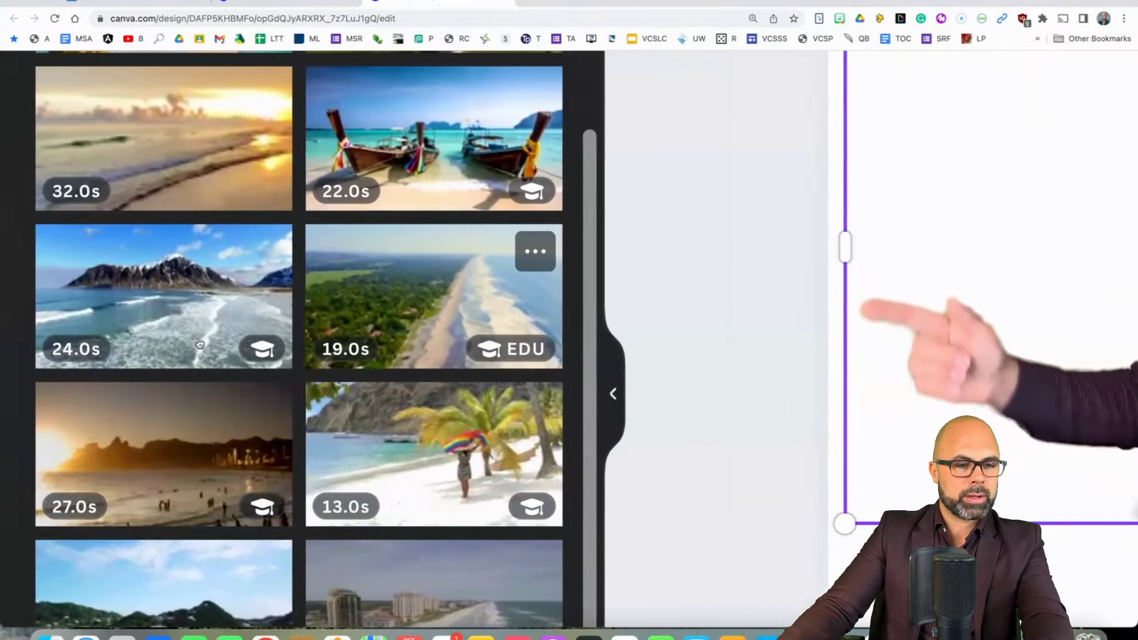
scroll(199, 344, down, 5)
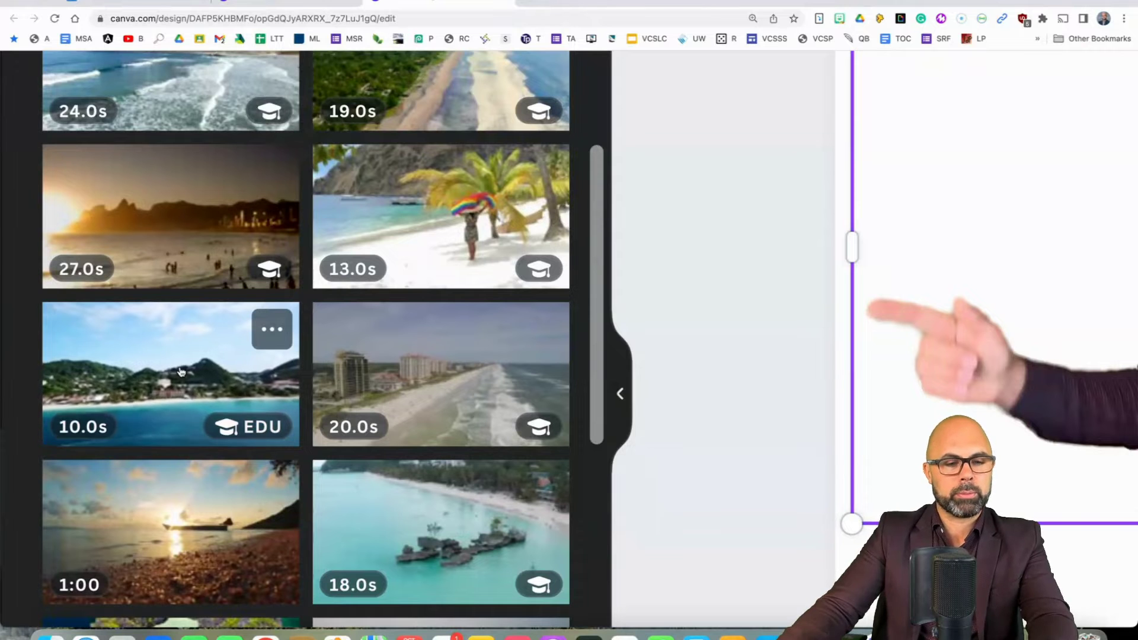
scroll(181, 372, down, 2)
scroll(181, 371, down, 8)
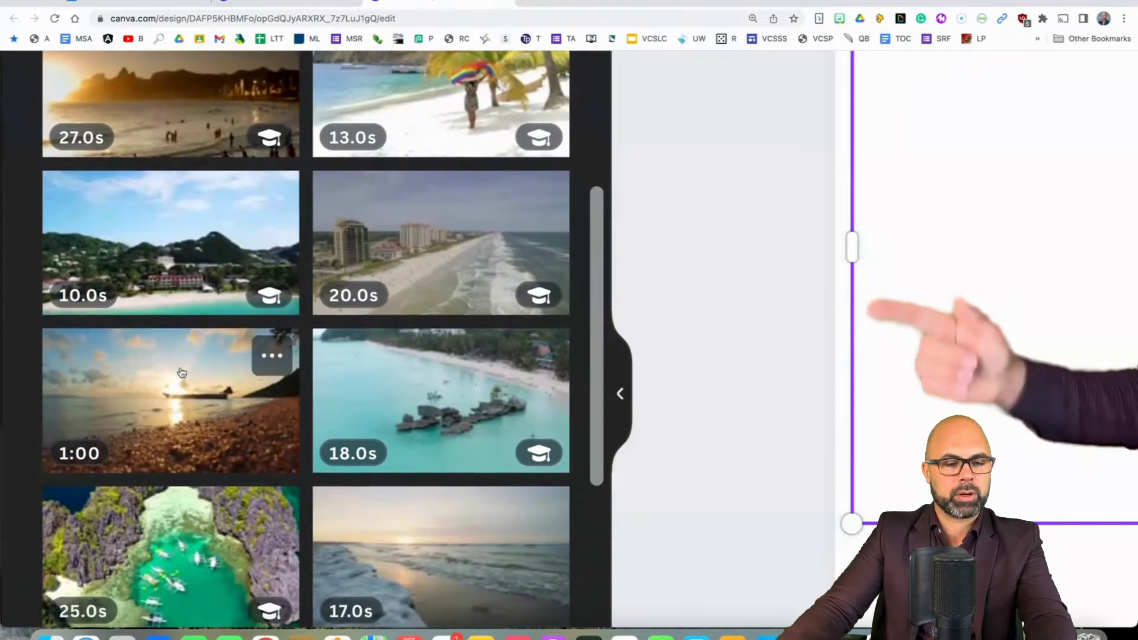
scroll(225, 347, down, 1)
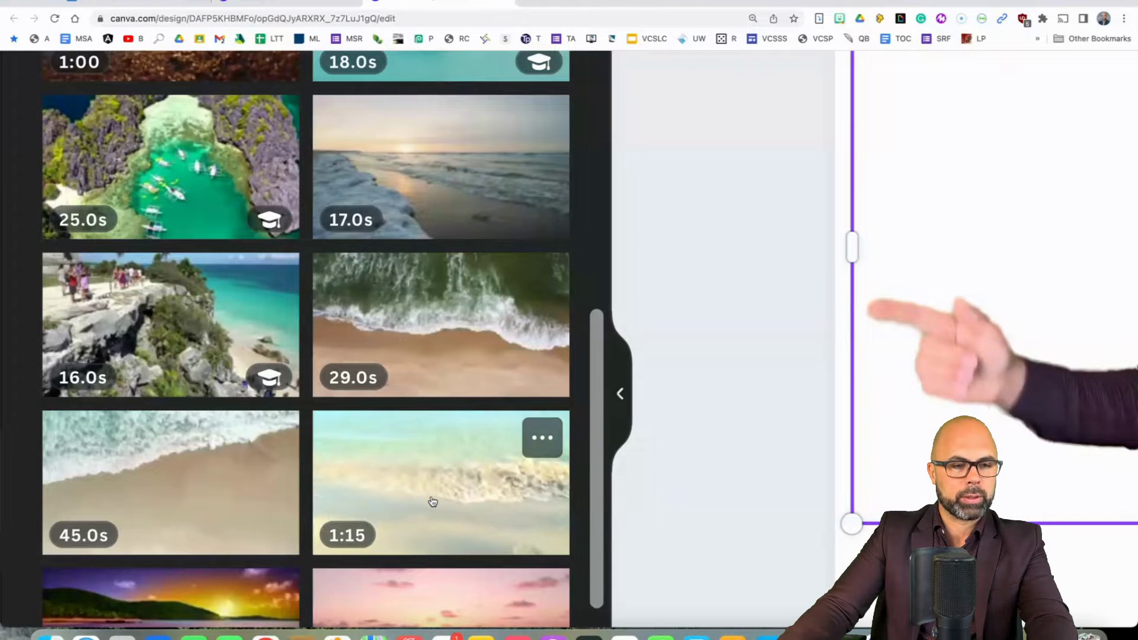
scroll(428, 446, up, 10)
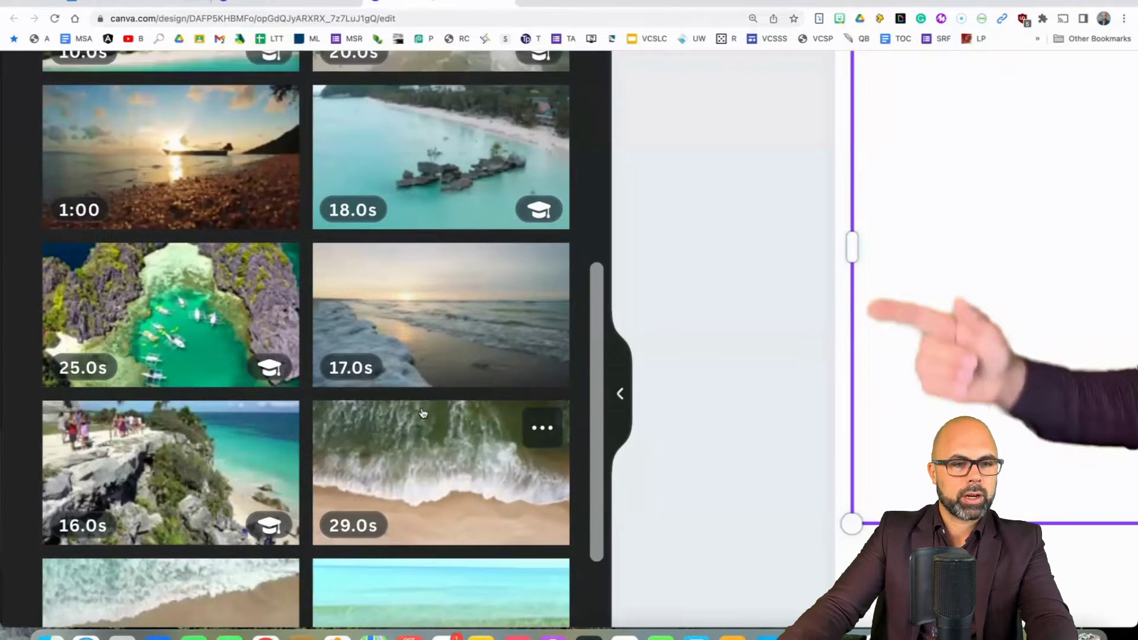
scroll(423, 413, up, 2)
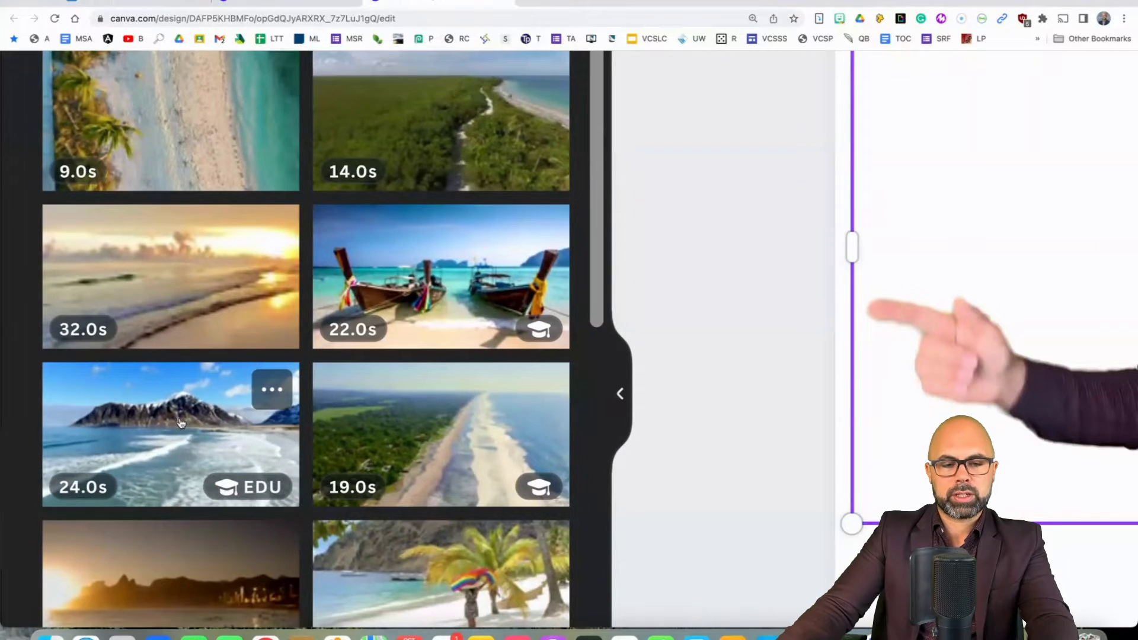
key(ctrl+minus)
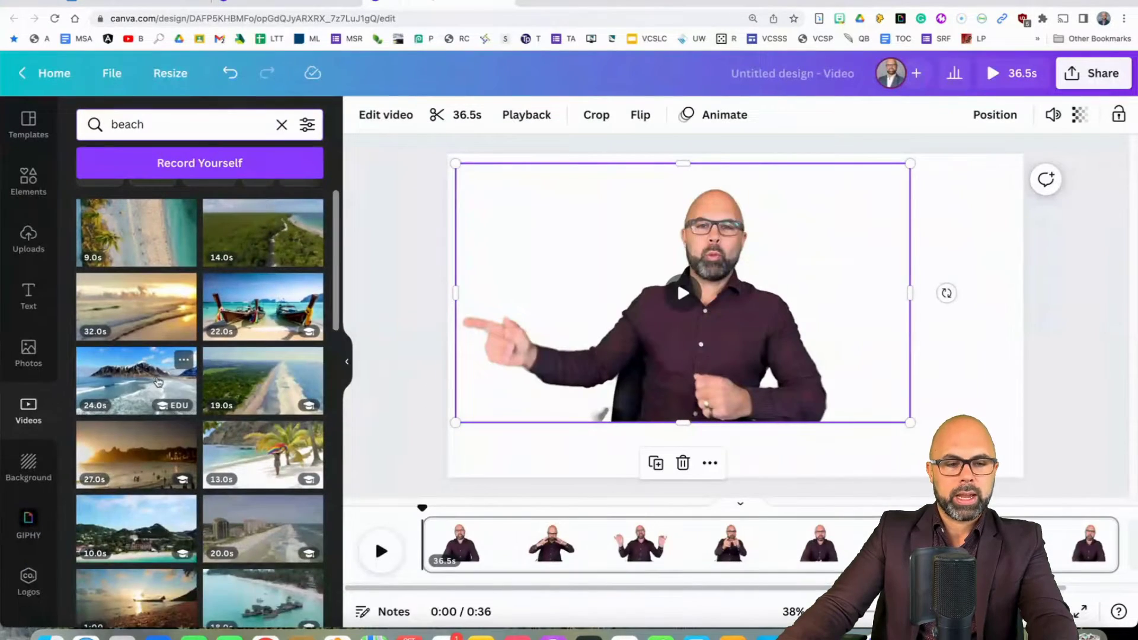
- Set the 24.0s beach clip behind the presenter, filling the page; move the presenter lower right
click(156, 380)
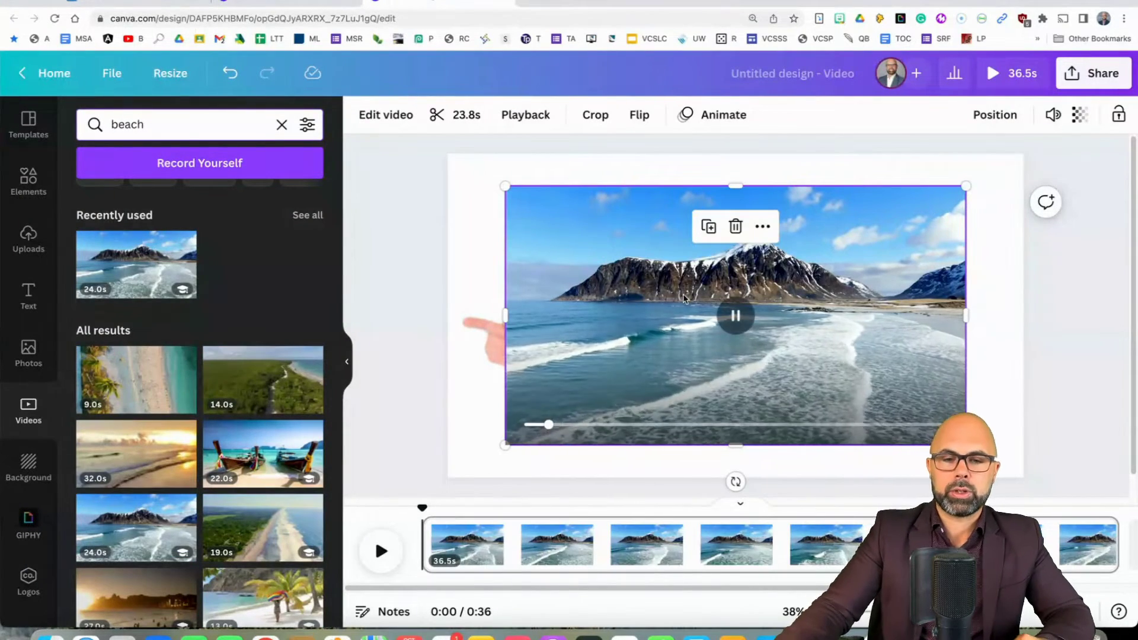
drag(662, 299, 721, 327)
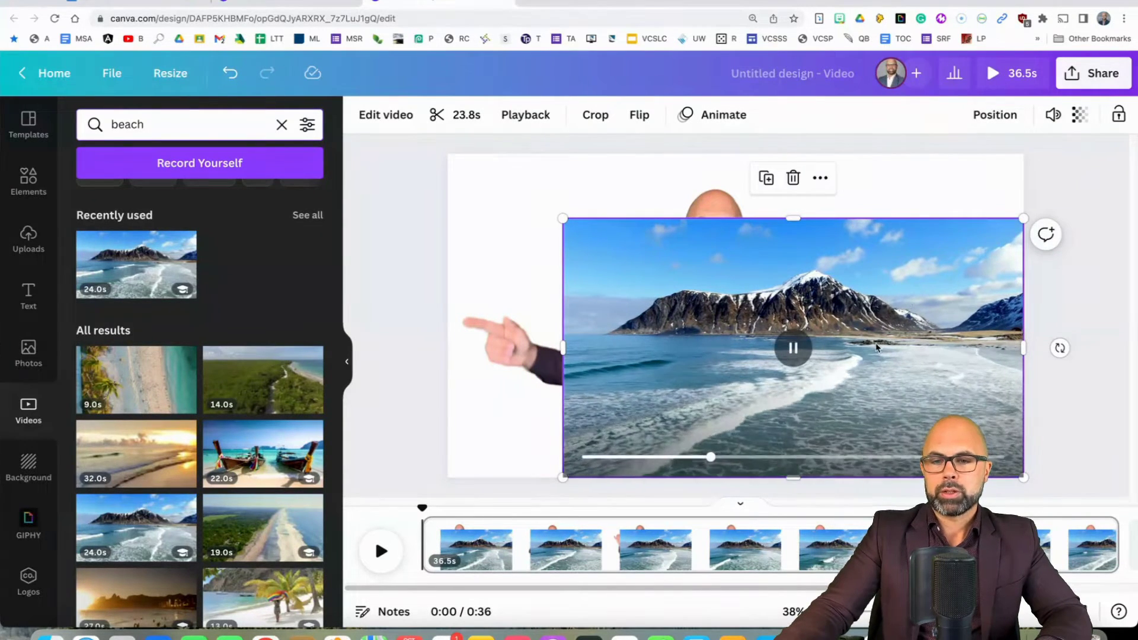
click(990, 117)
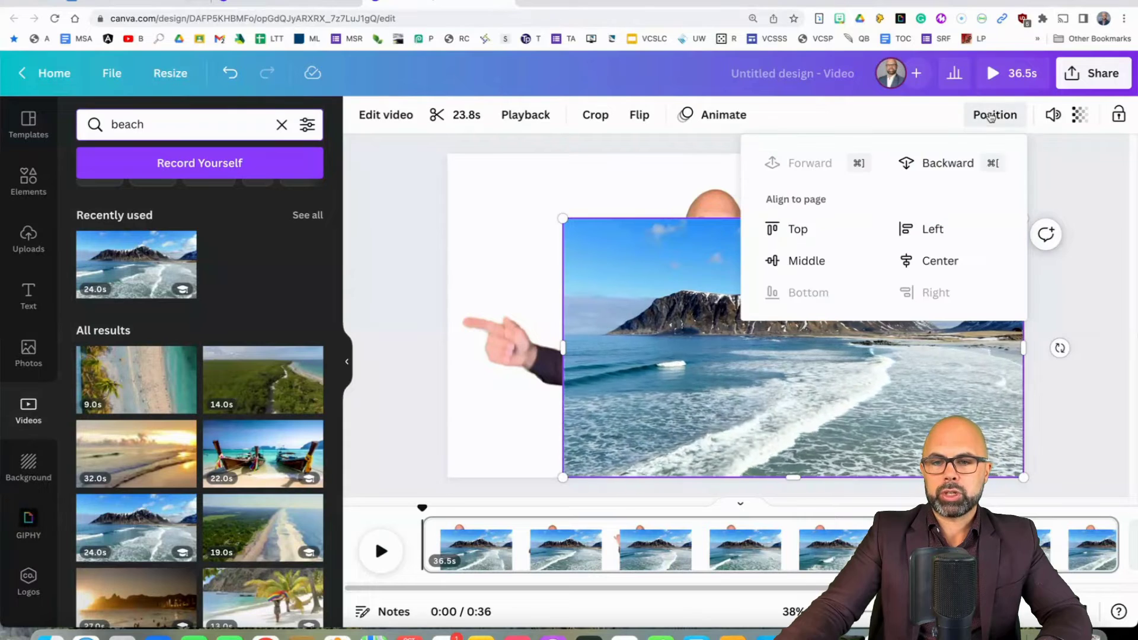
click(951, 163)
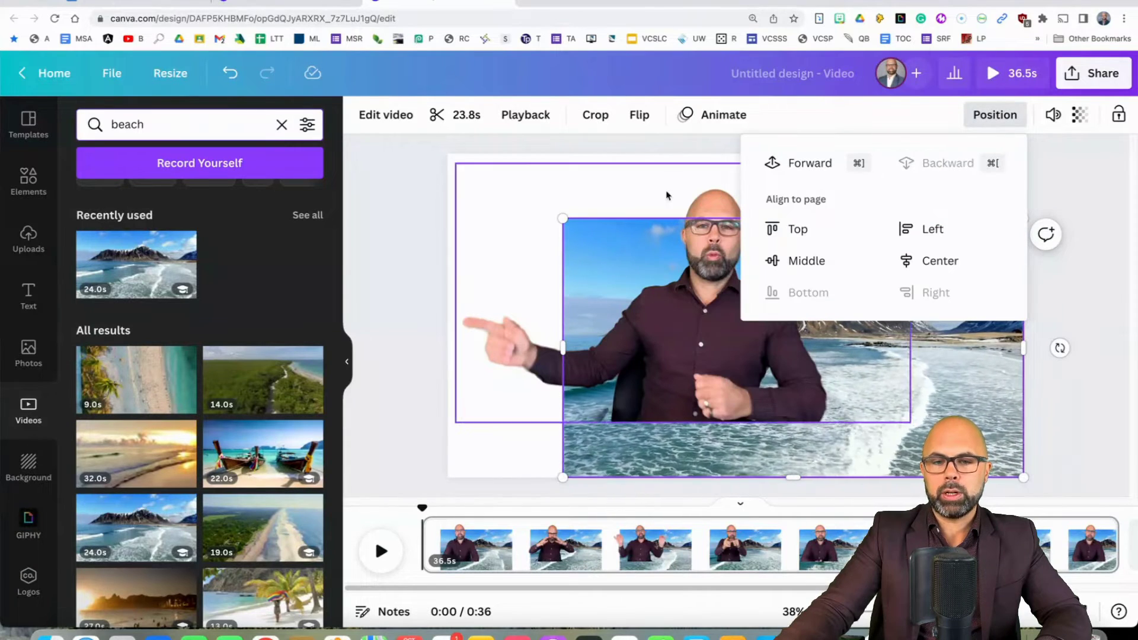
drag(564, 219, 448, 154)
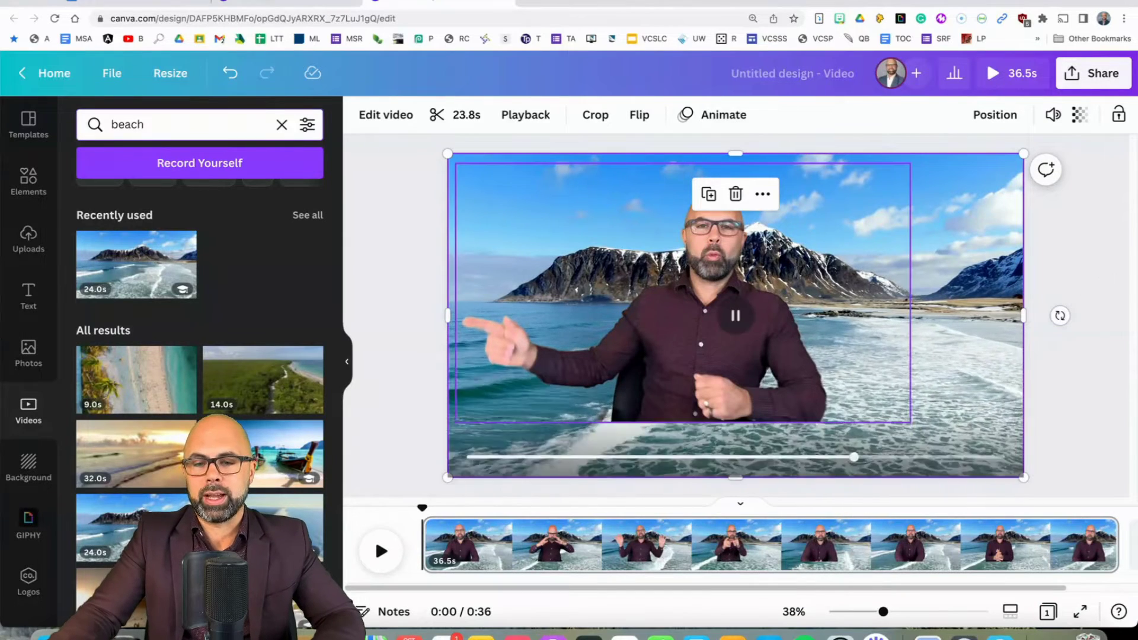
drag(685, 298, 854, 369)
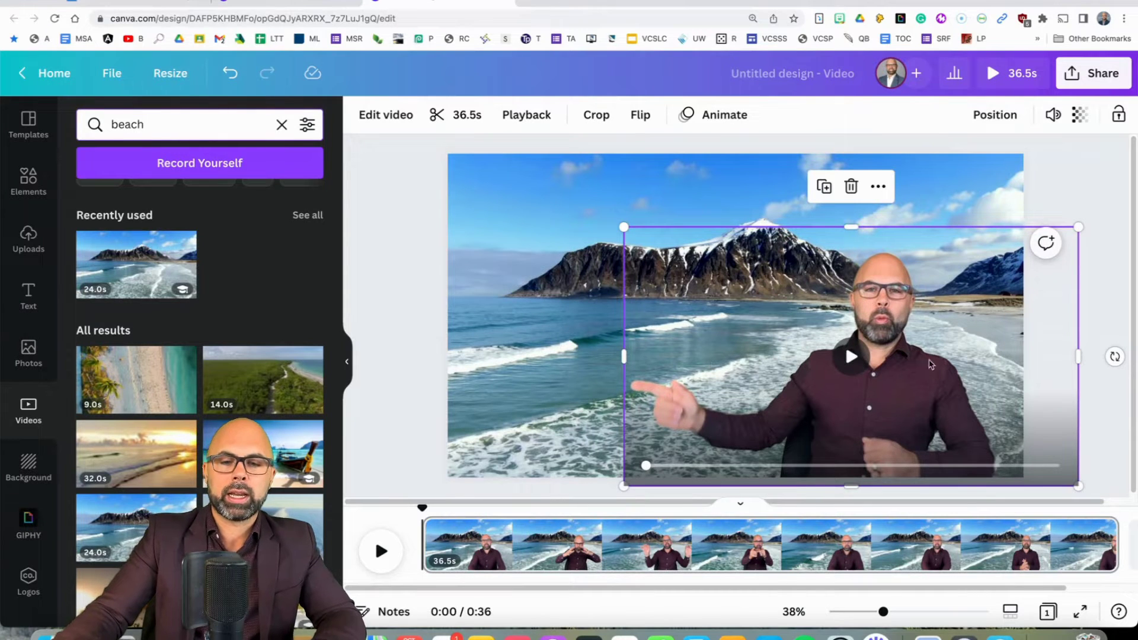
- Preview the presenter-over-beach composite, stopping around 0:12, then show the Text panel
click(378, 551)
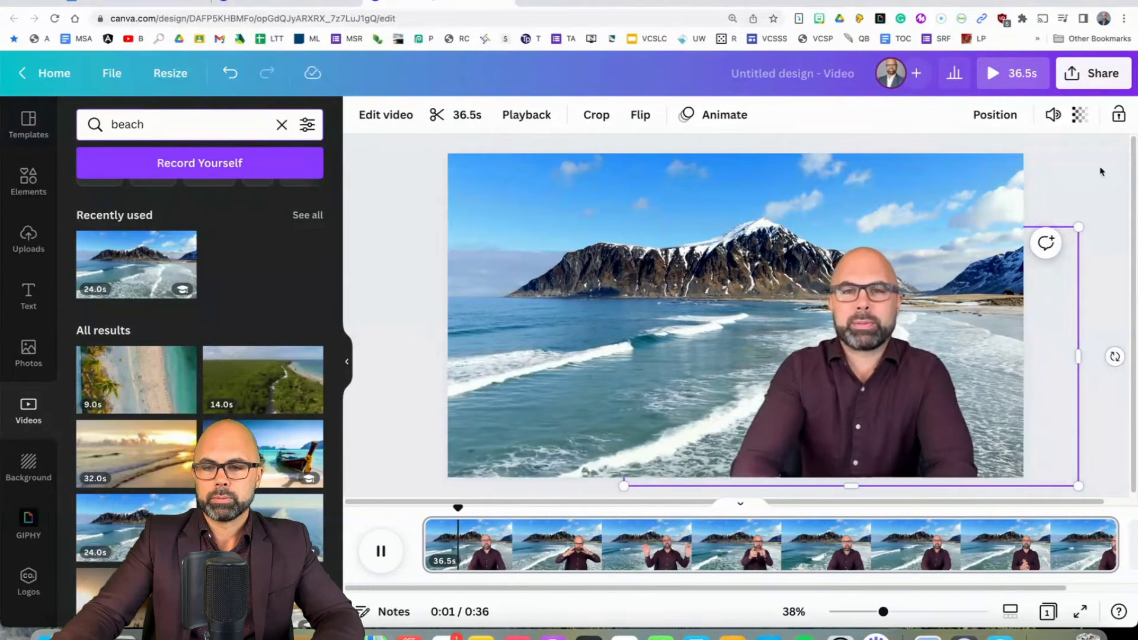
click(999, 235)
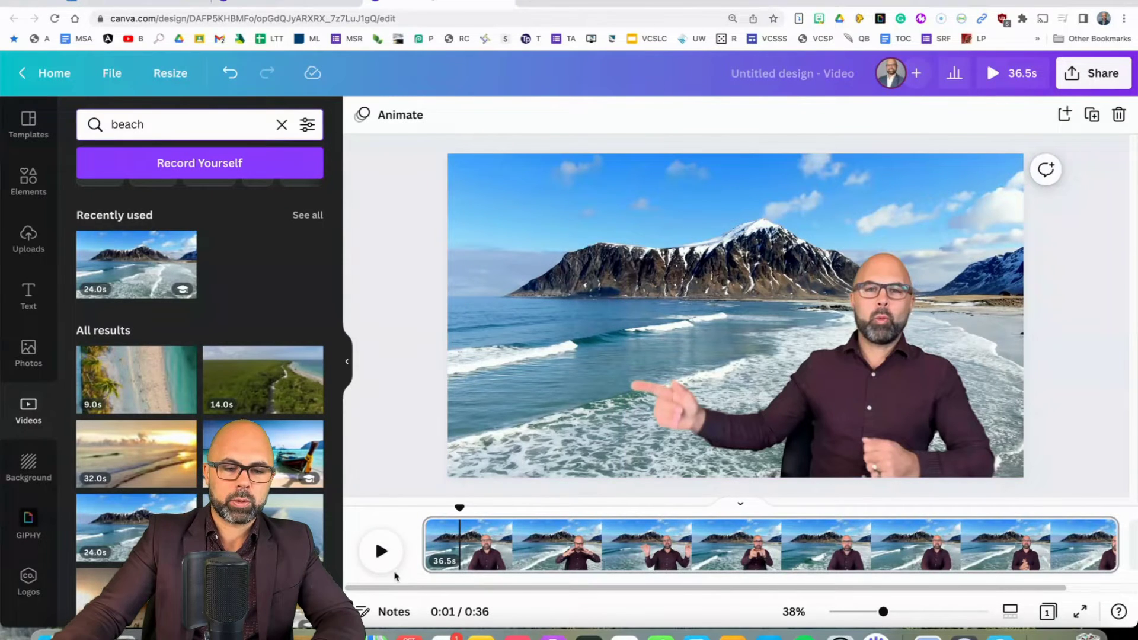
click(383, 554)
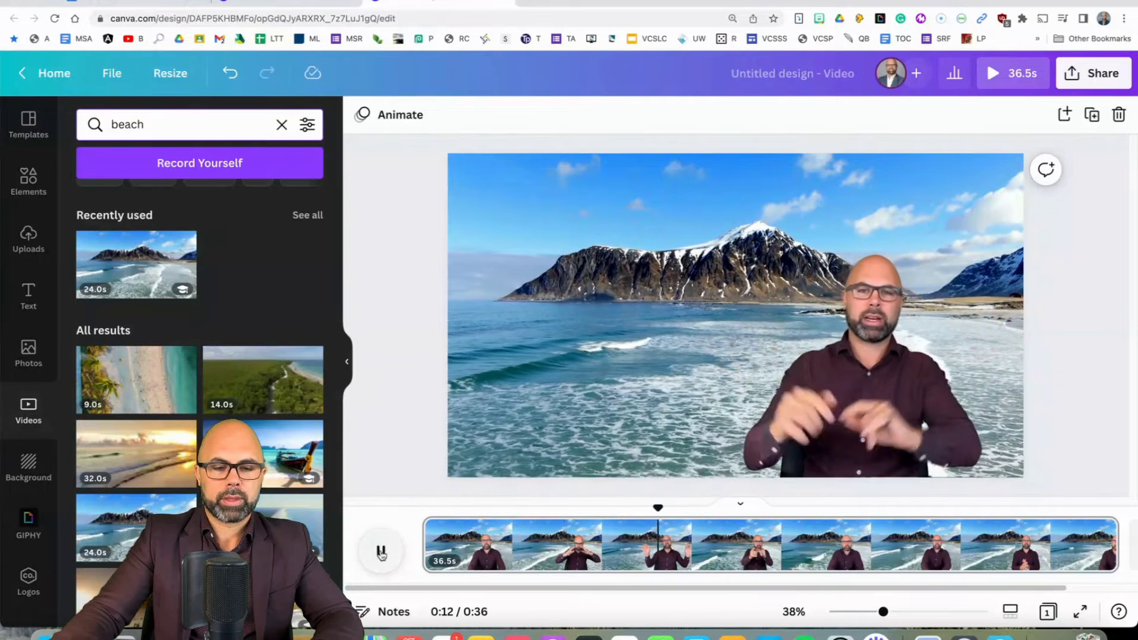
key(space)
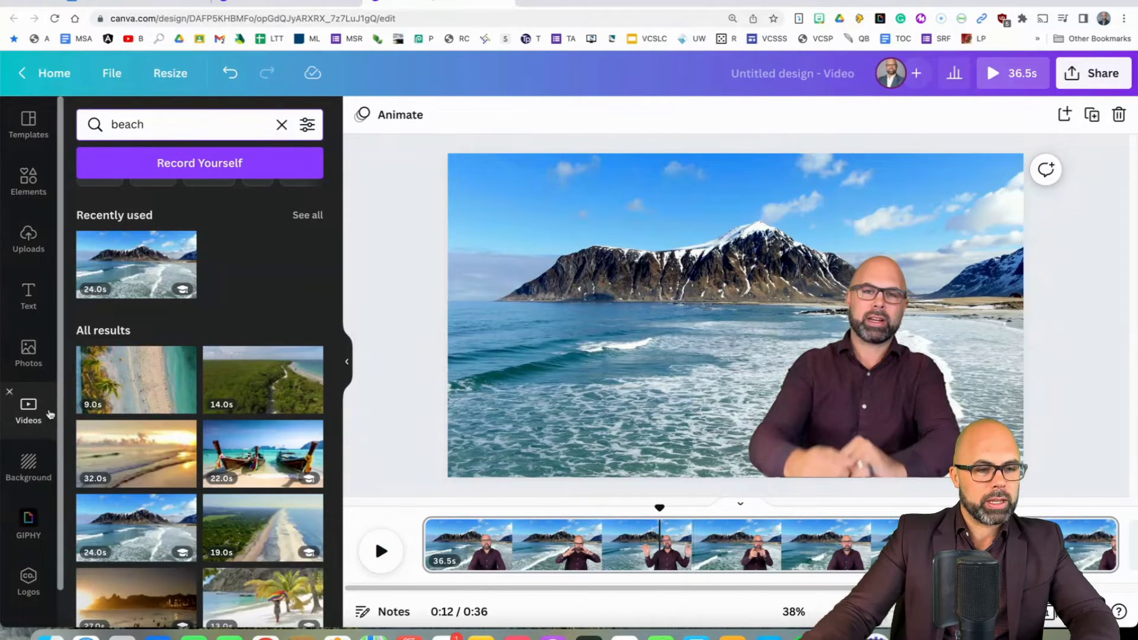
click(27, 290)
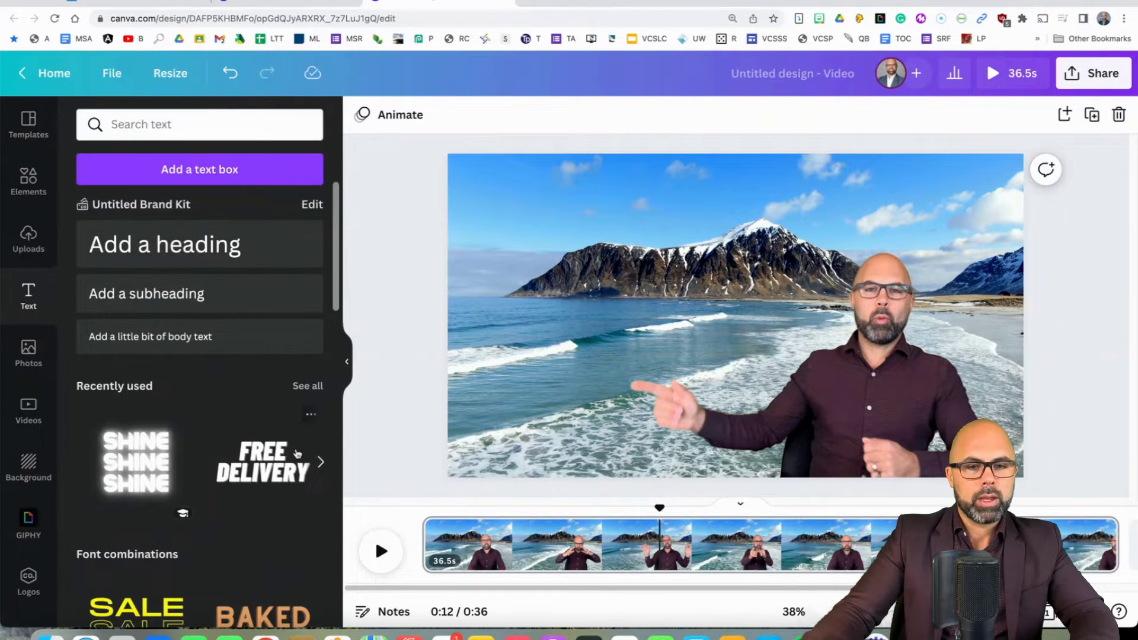
- Add the FREE DELIVERY text combination at the upper left and retype it as BEACH DAY
click(297, 454)
drag(680, 315, 564, 302)
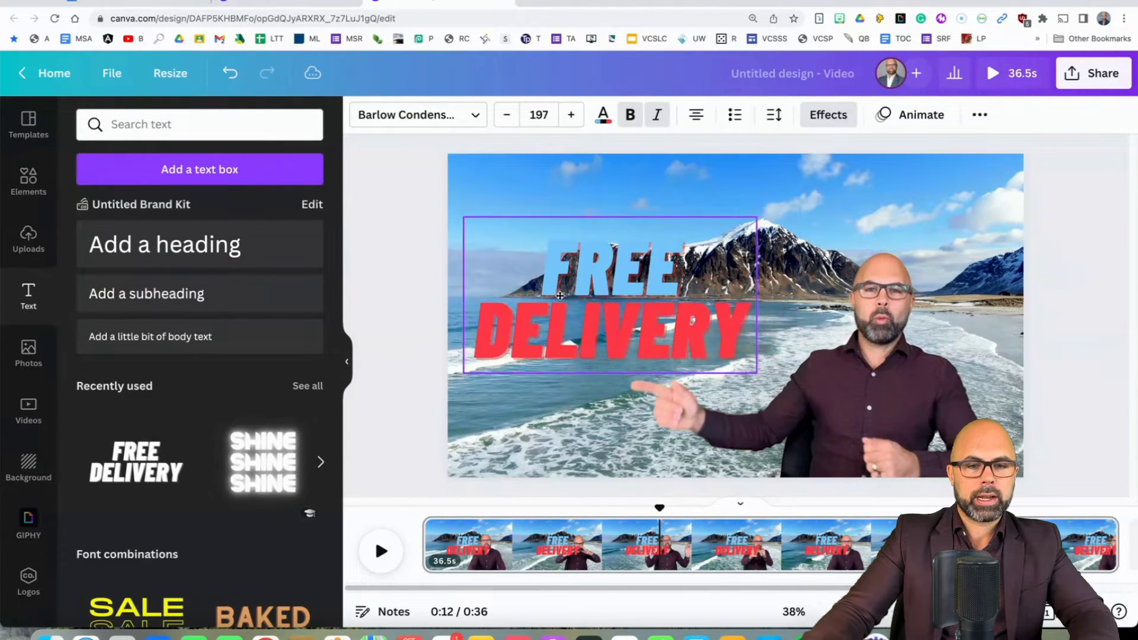
double_click(603, 270)
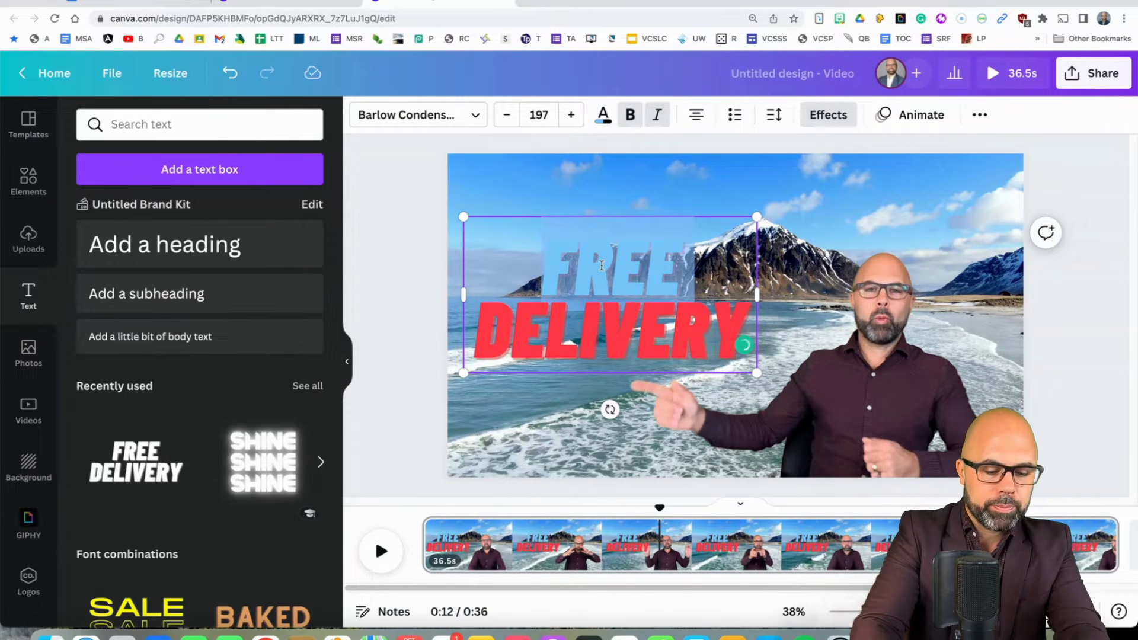
text(BEACH)
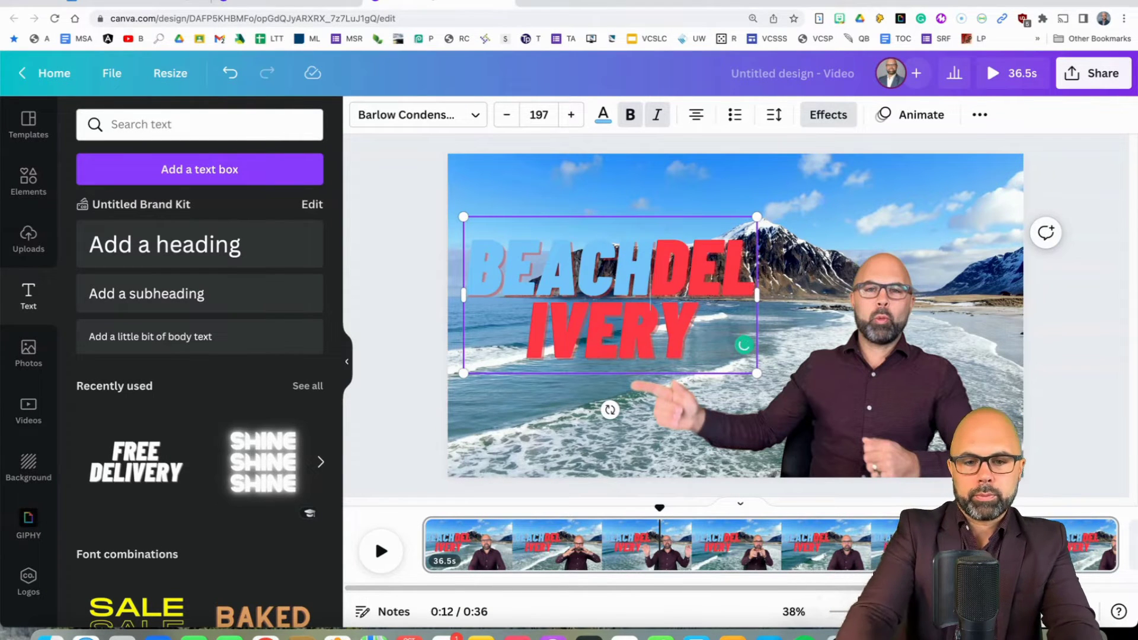
key(shift+End)
text(DA)
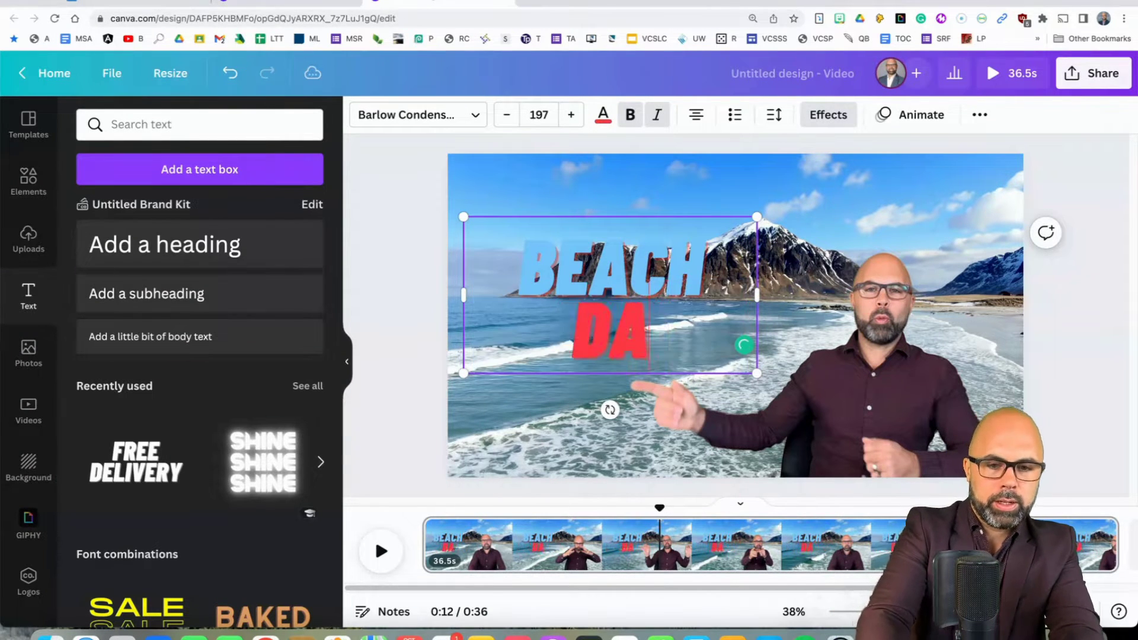
- Colour both words BEACH and DAY white
double_click(588, 249)
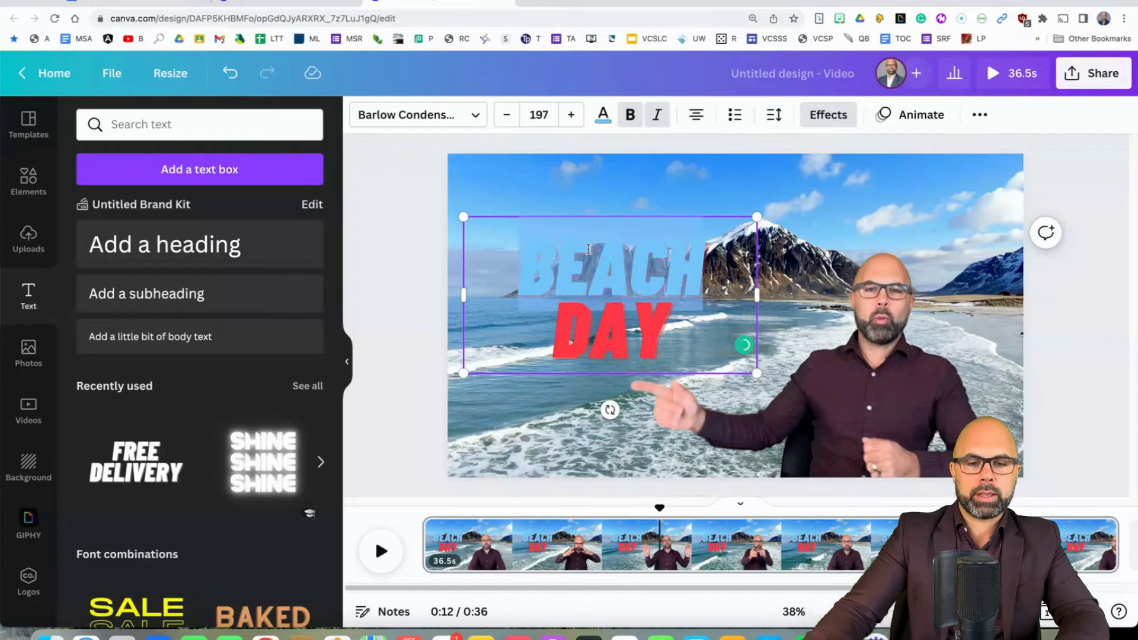
click(602, 116)
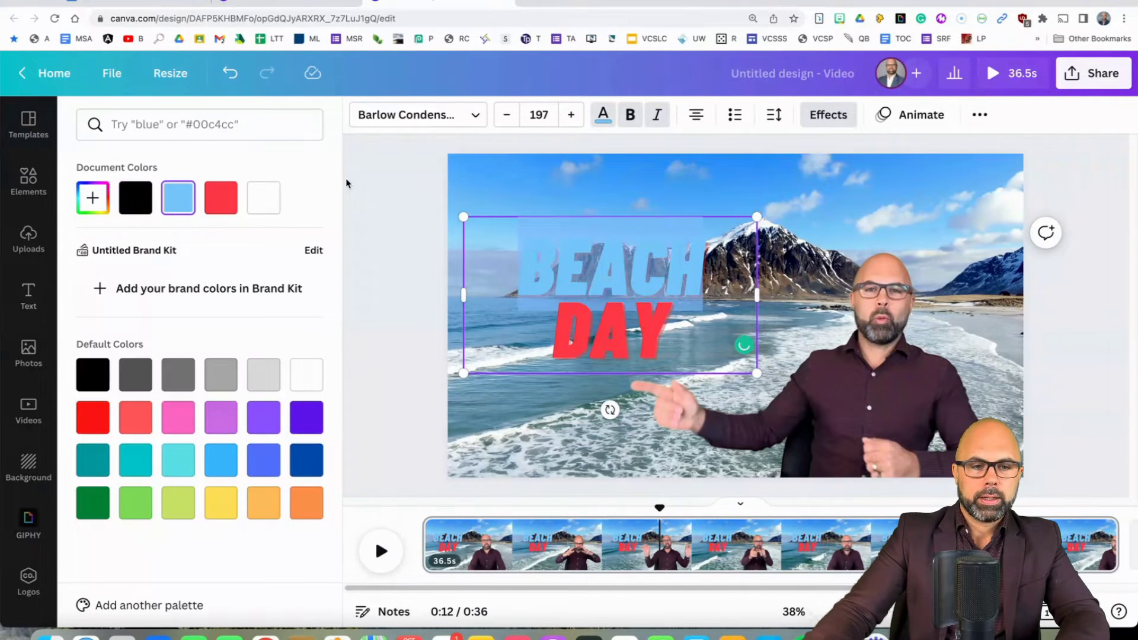
click(265, 197)
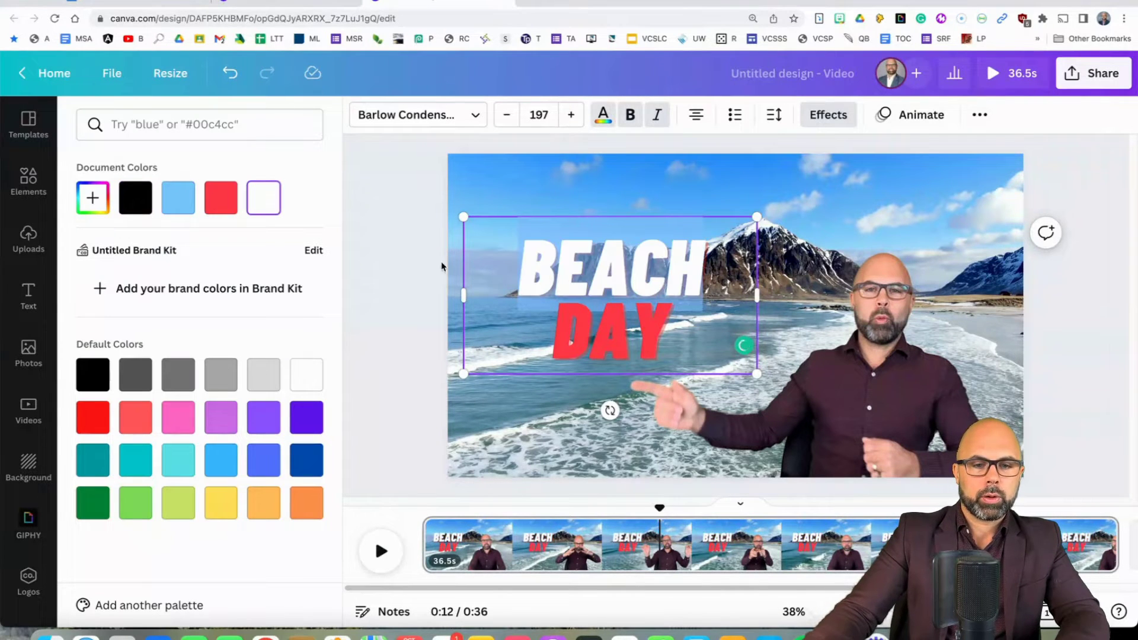
double_click(599, 333)
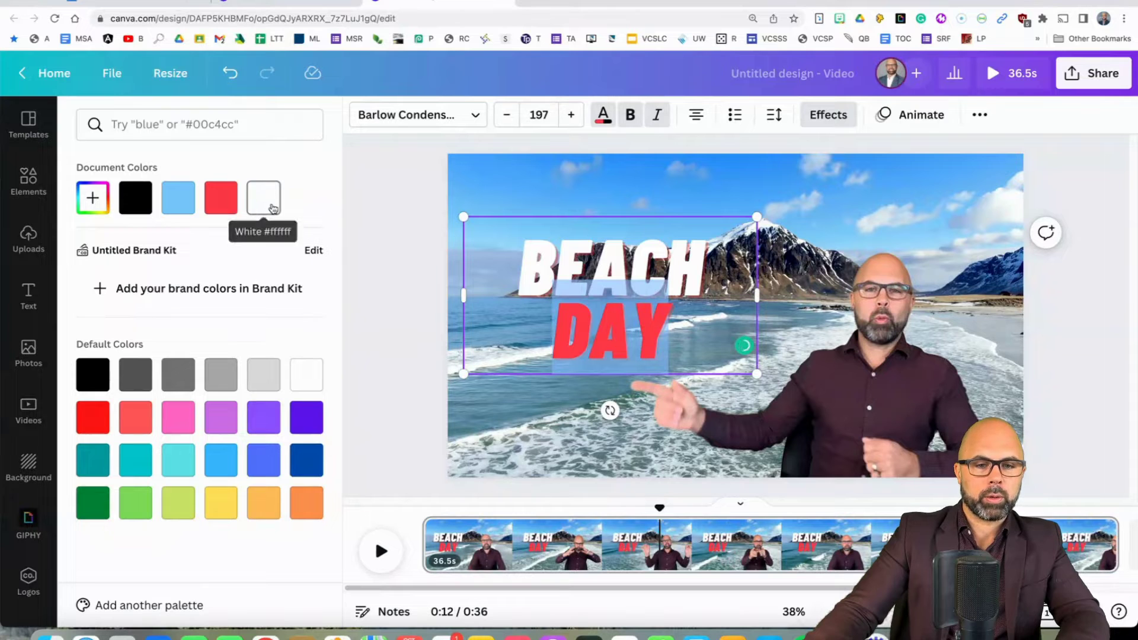
click(272, 207)
click(419, 198)
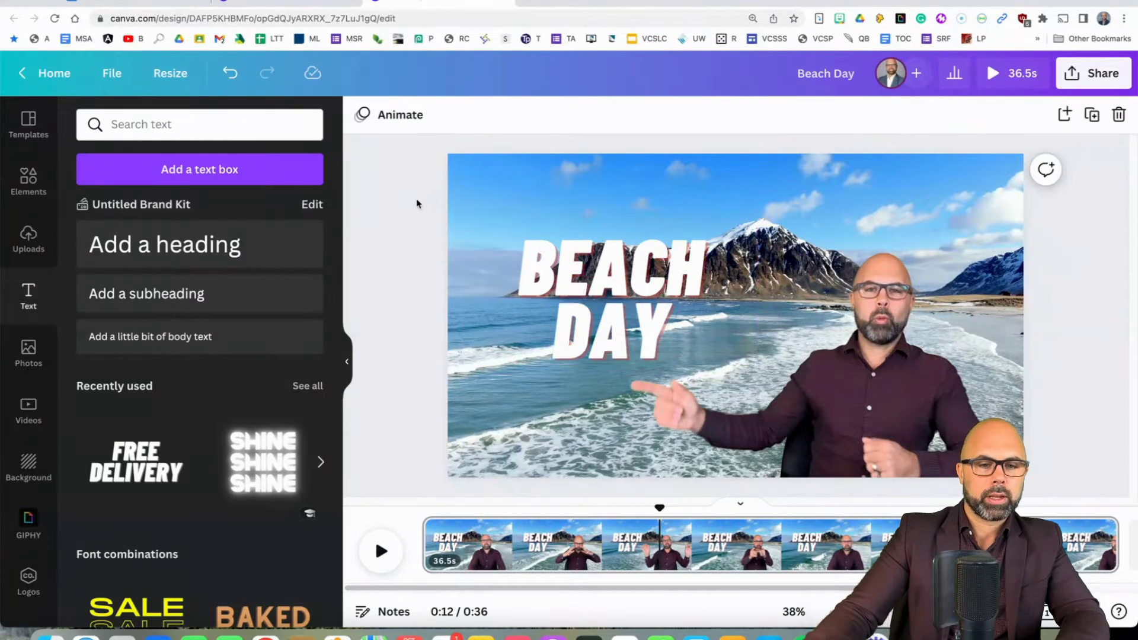
- Enlarge the BEACH DAY title to size 222 from its corners
click(578, 256)
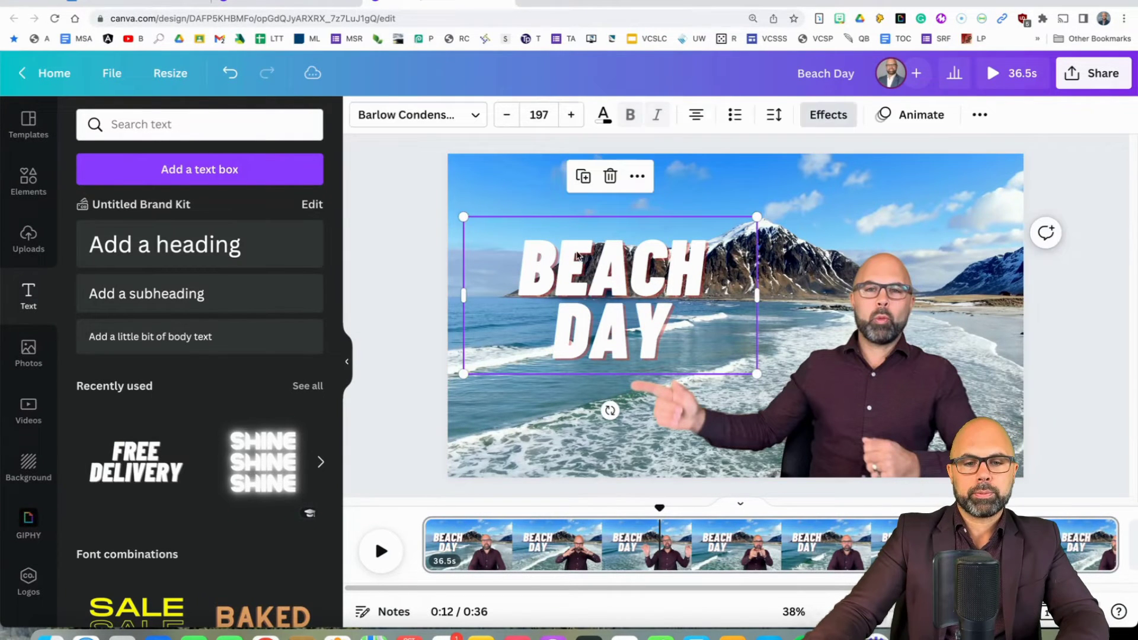
drag(464, 217, 448, 208)
drag(757, 372, 778, 386)
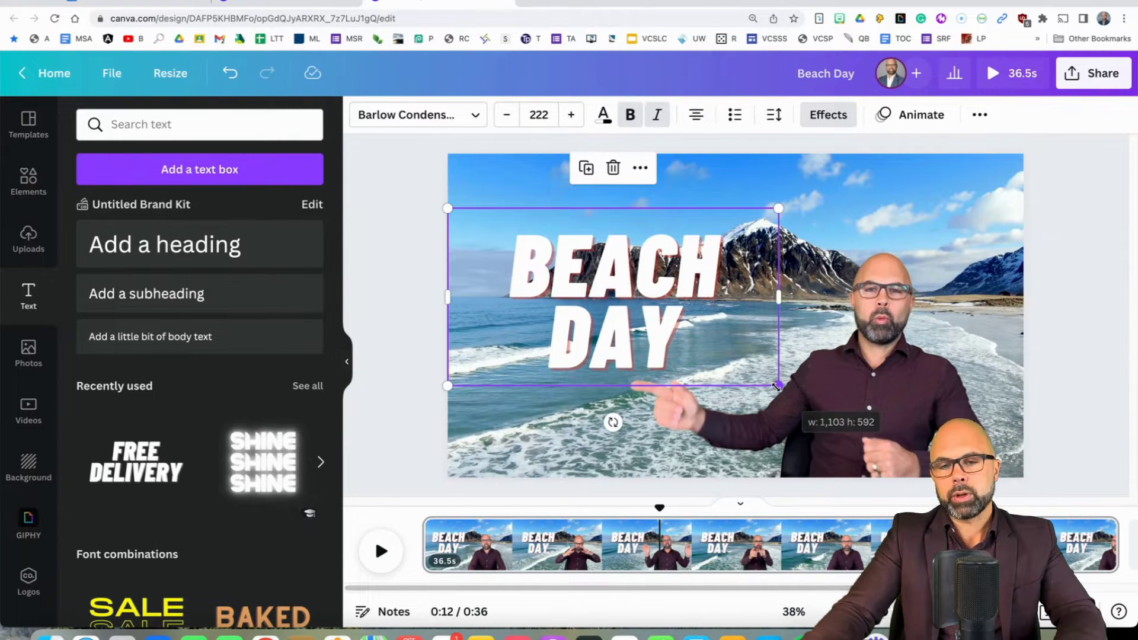
- Try a white neon glow effect on the title, then undo it
click(838, 118)
scroll(281, 339, down, 5)
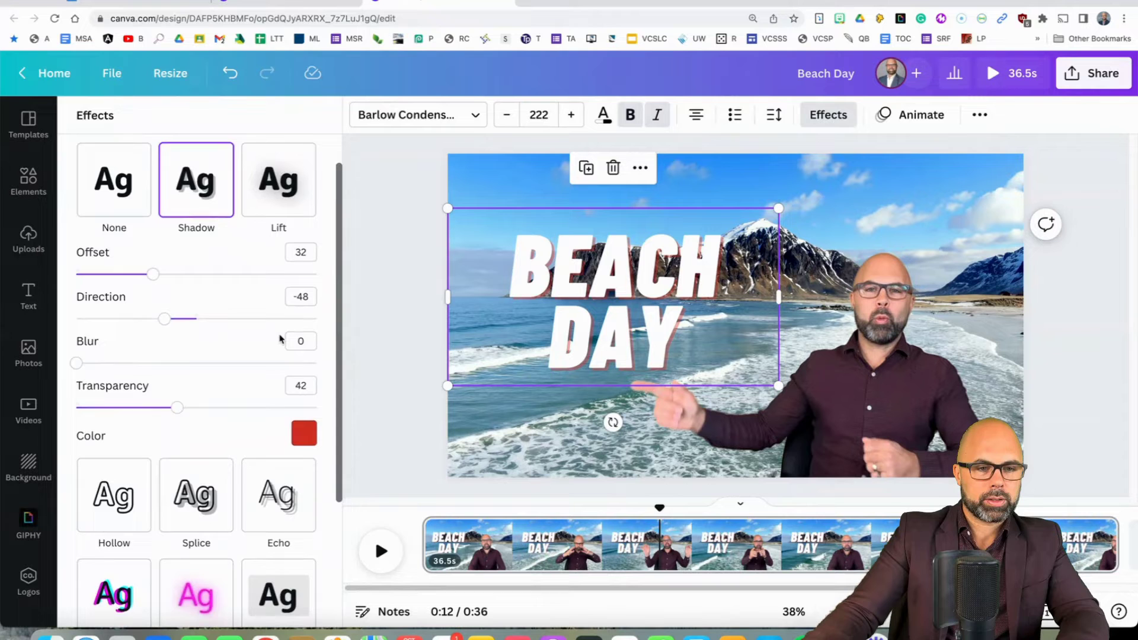
click(198, 429)
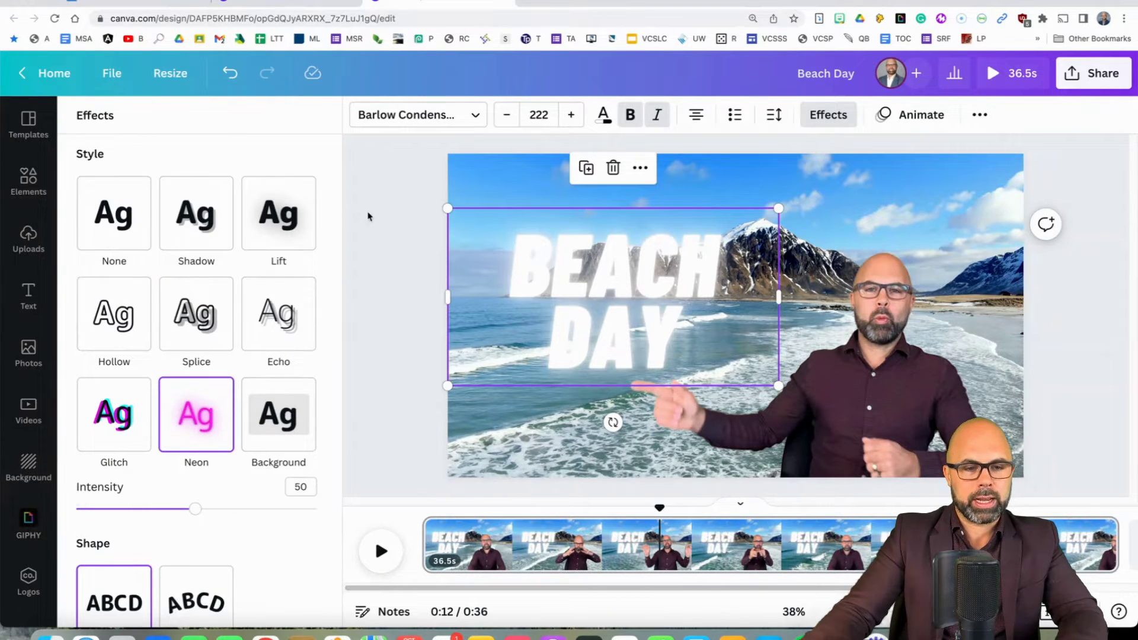
key(Escape)
key(super+z)
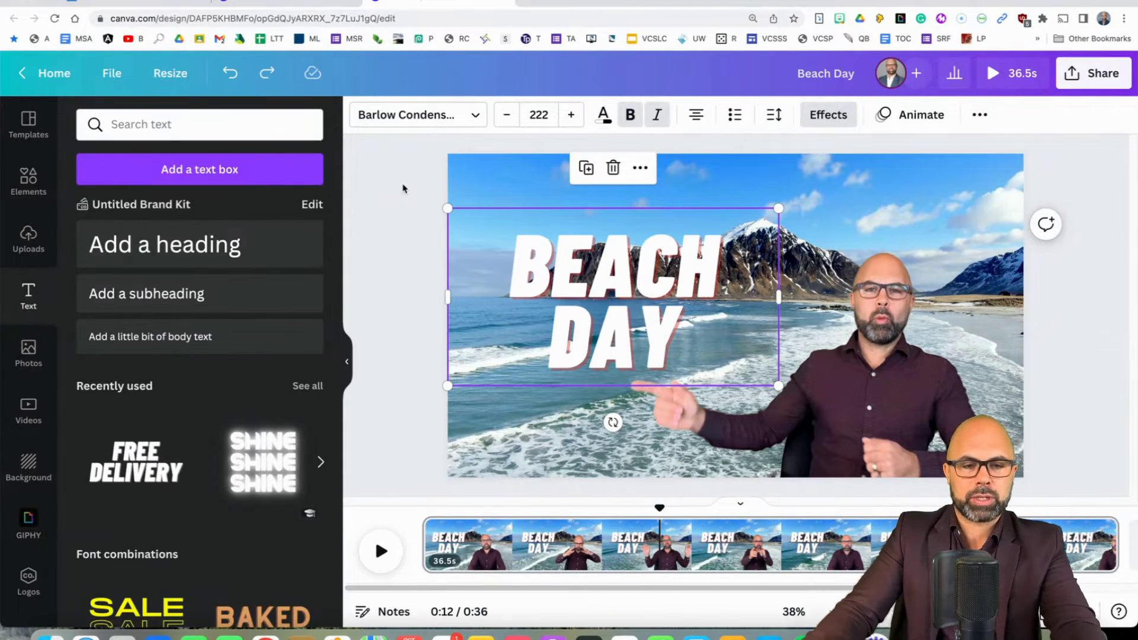
click(403, 187)
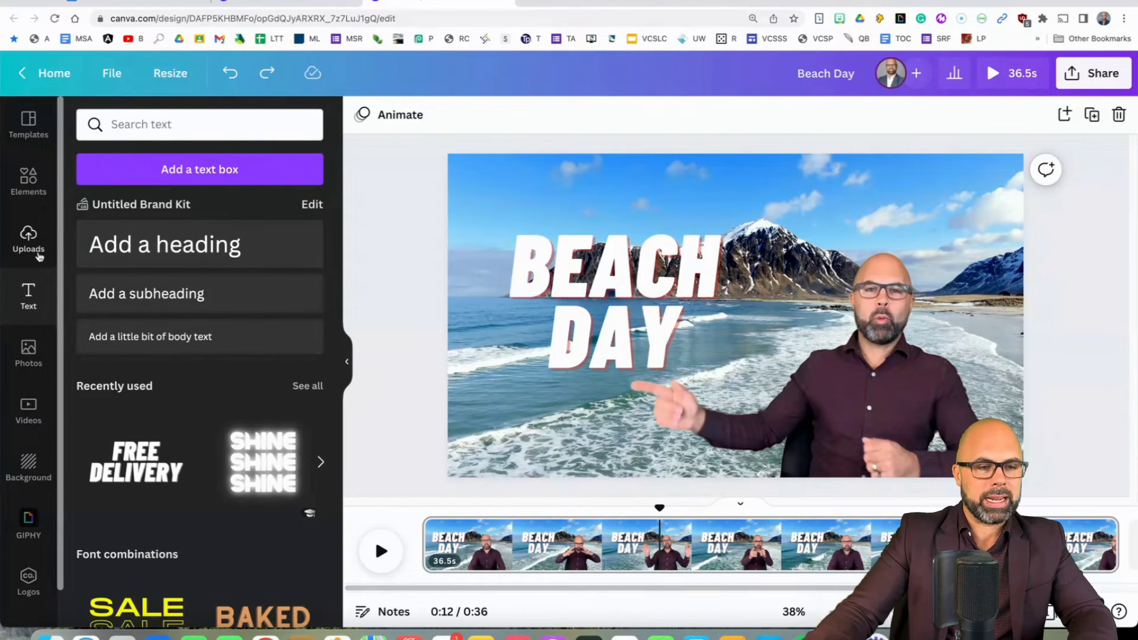
- Add a subheading above the BEACH title reading 'January 10th'
click(145, 296)
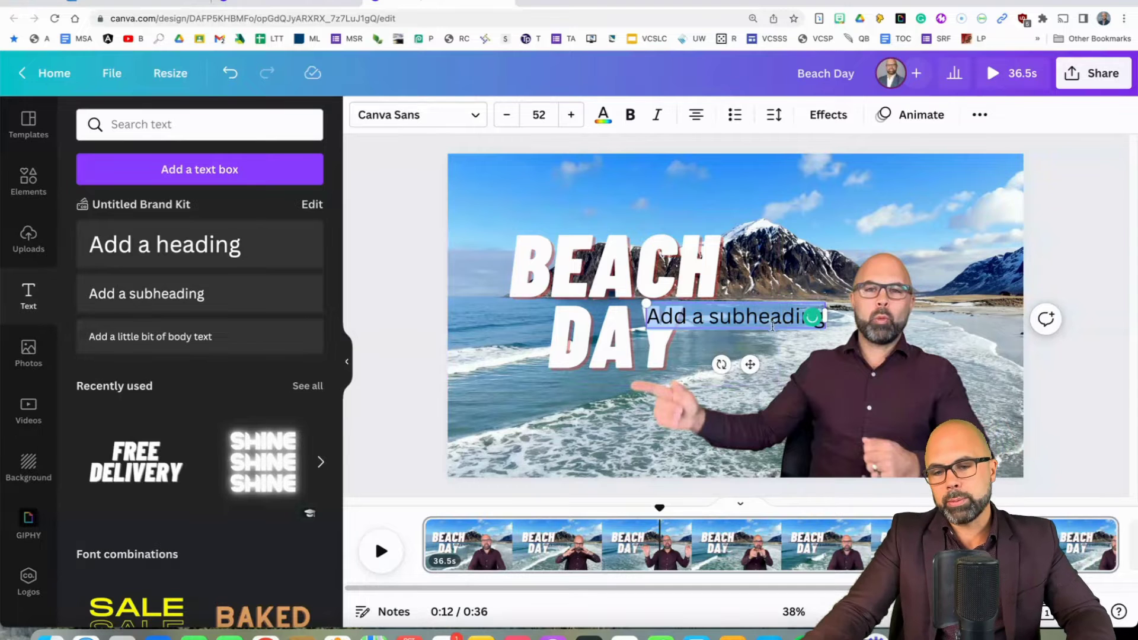
drag(750, 364, 638, 218)
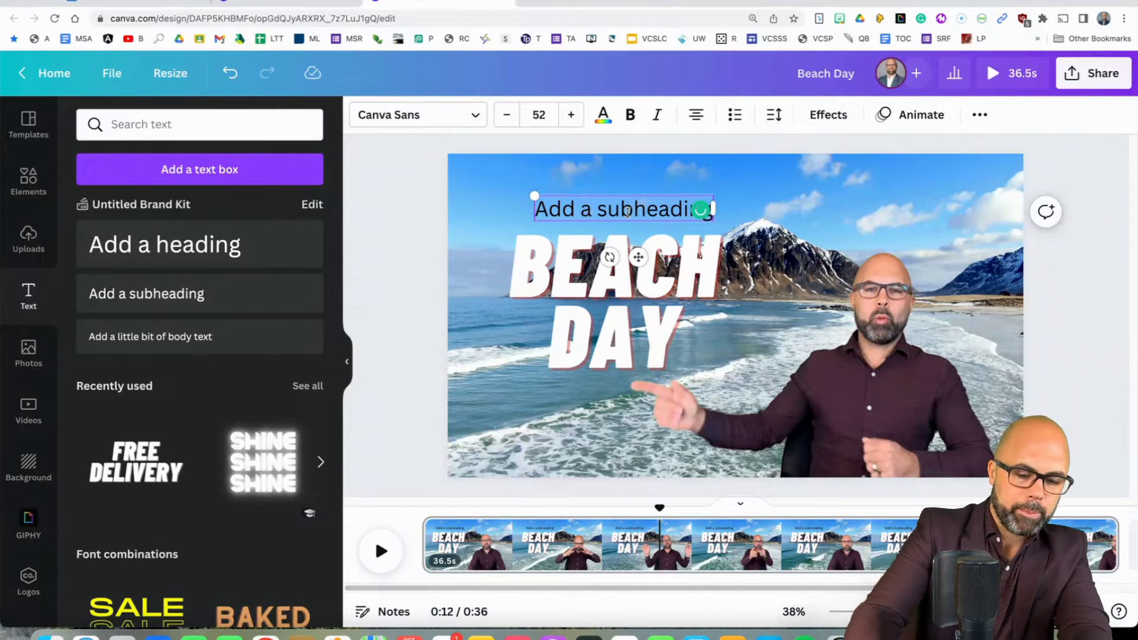
key(ctrl+a)
key(BackSpace)
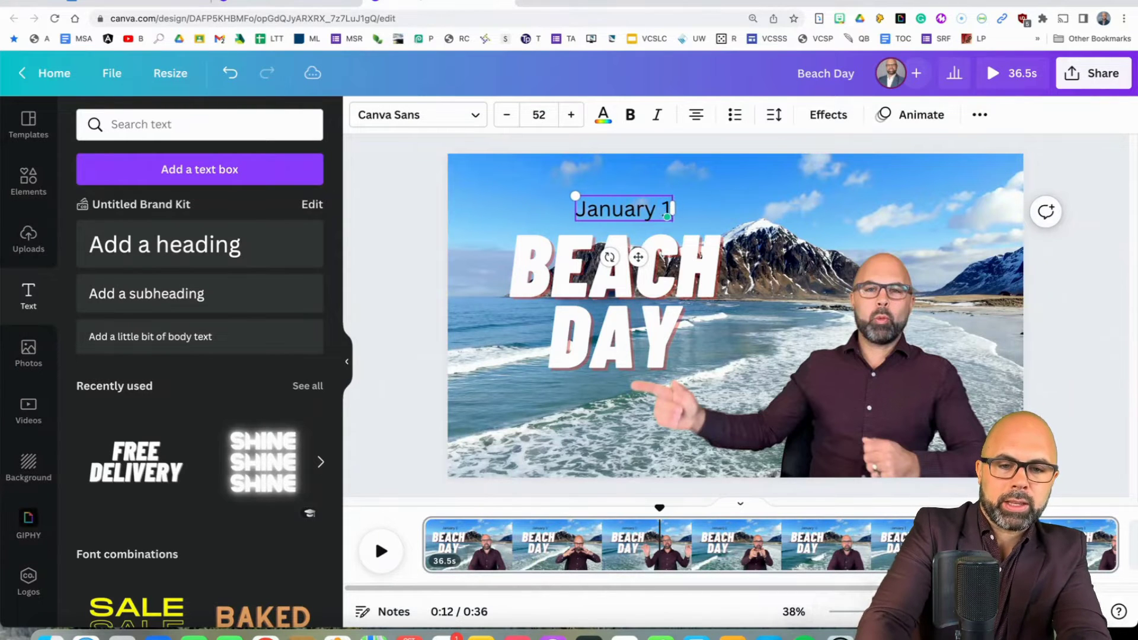
text(January 10th)
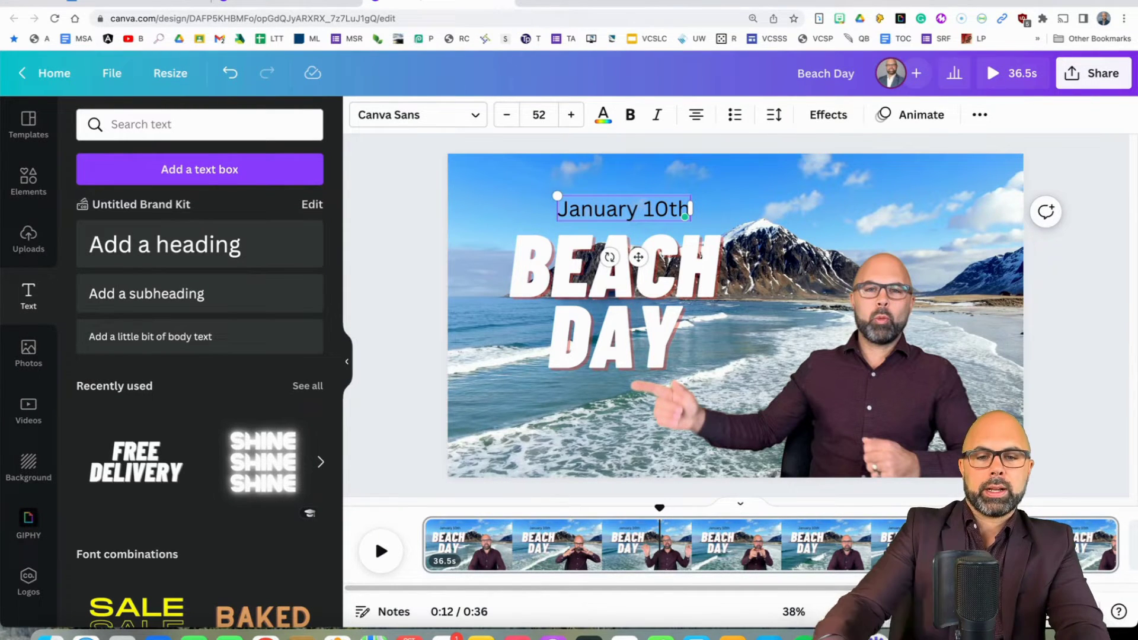
- Make the date text white, enlarge it to 59.4, and set the font to Bantayog Regular
click(602, 115)
click(177, 198)
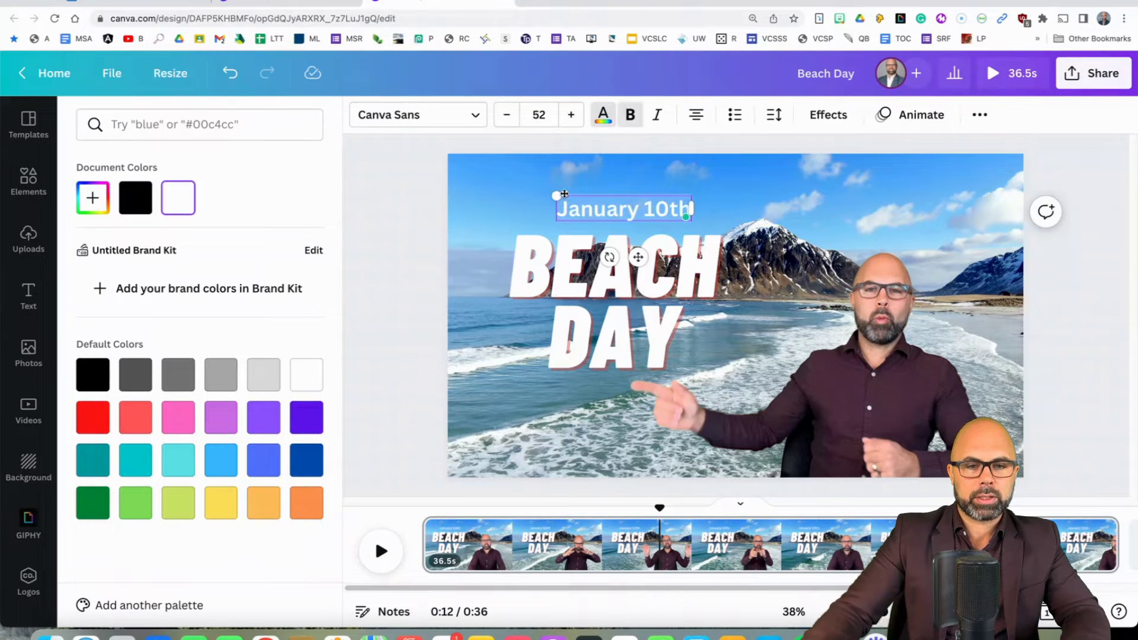
drag(557, 194, 537, 192)
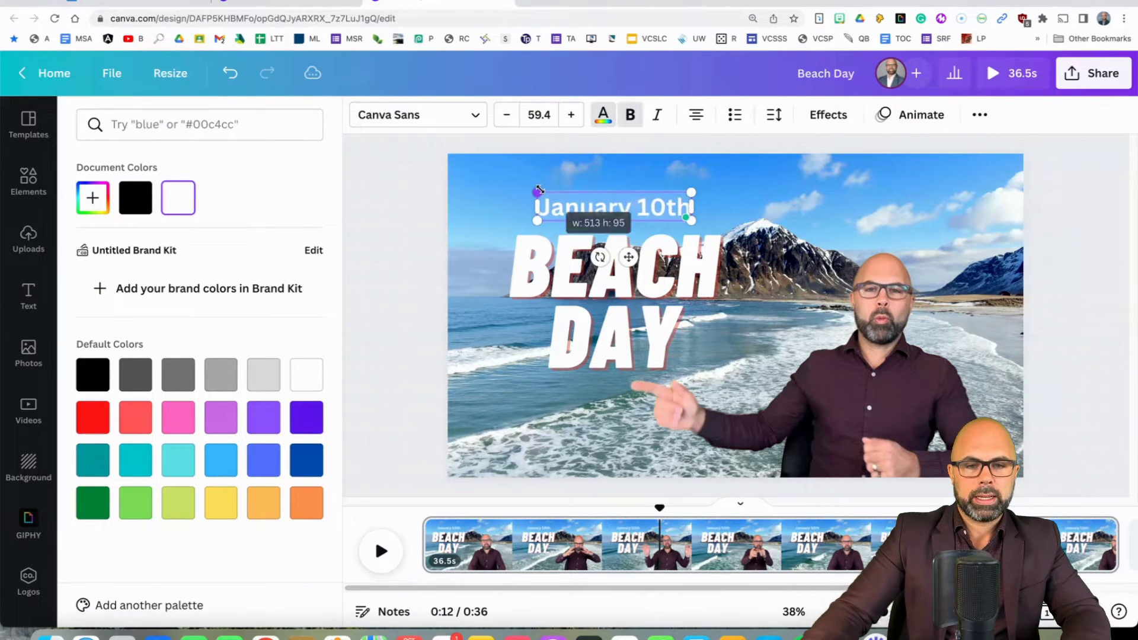
click(477, 117)
click(240, 273)
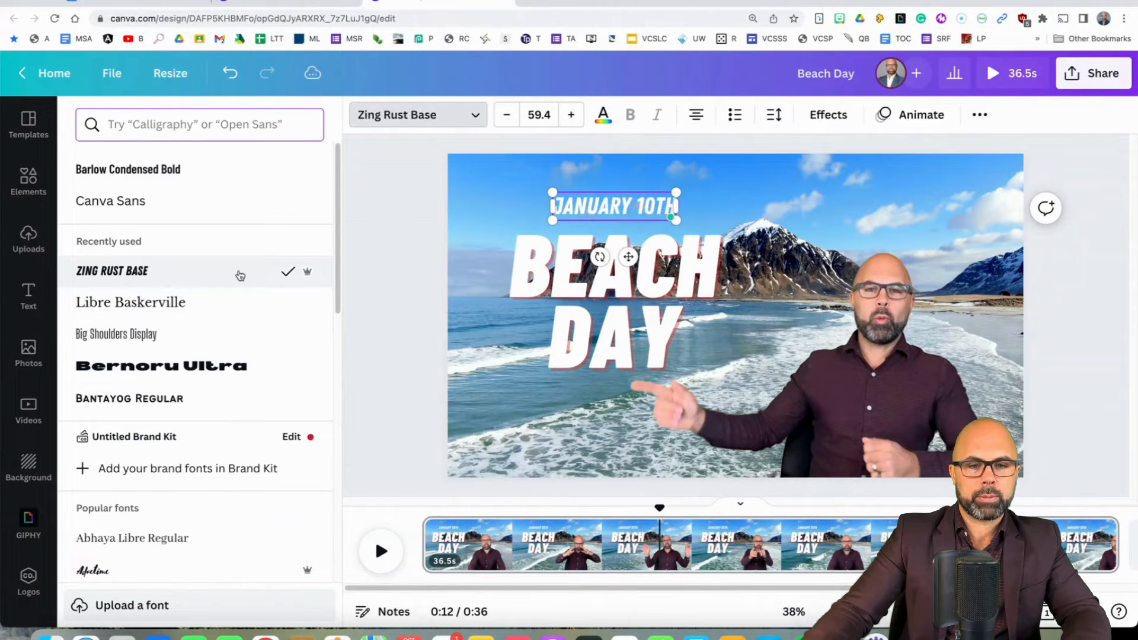
click(176, 405)
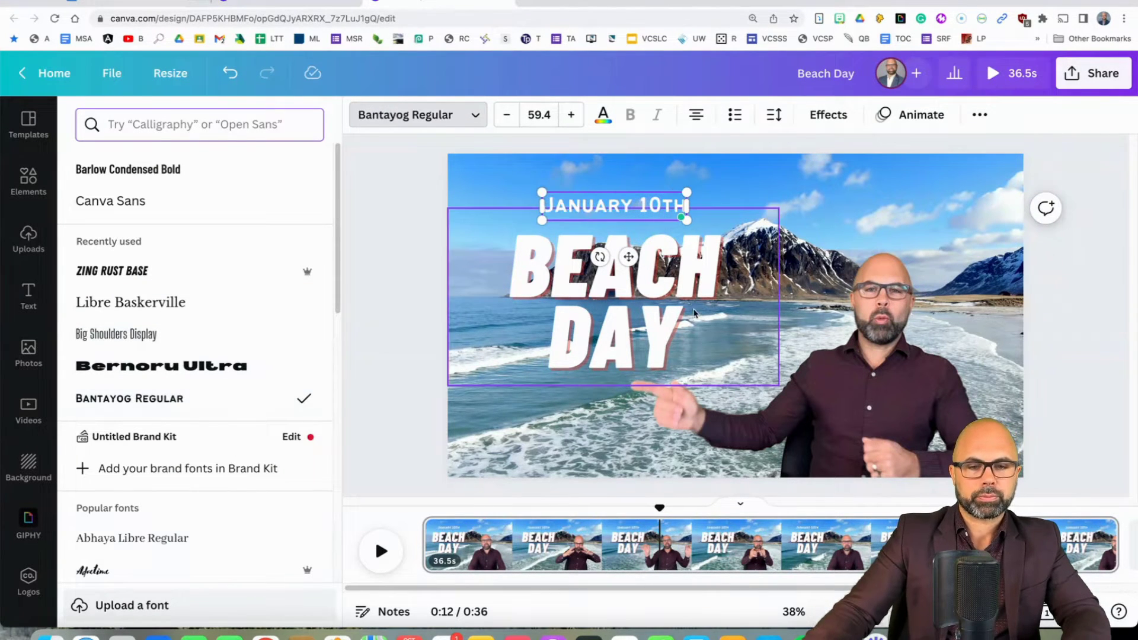
key(Escape)
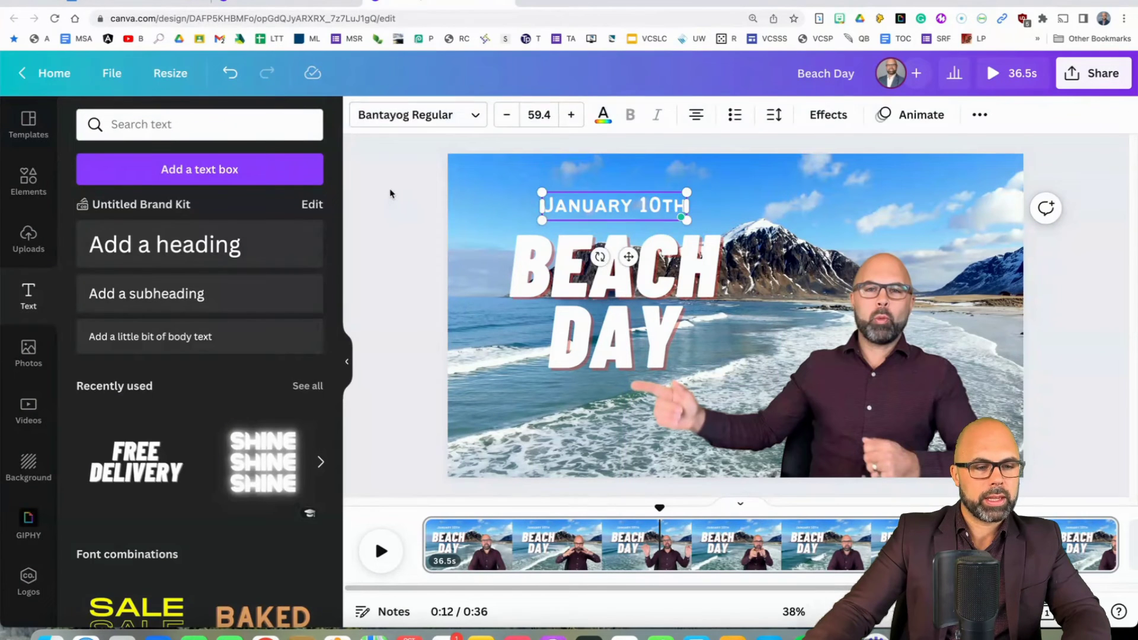
click(392, 193)
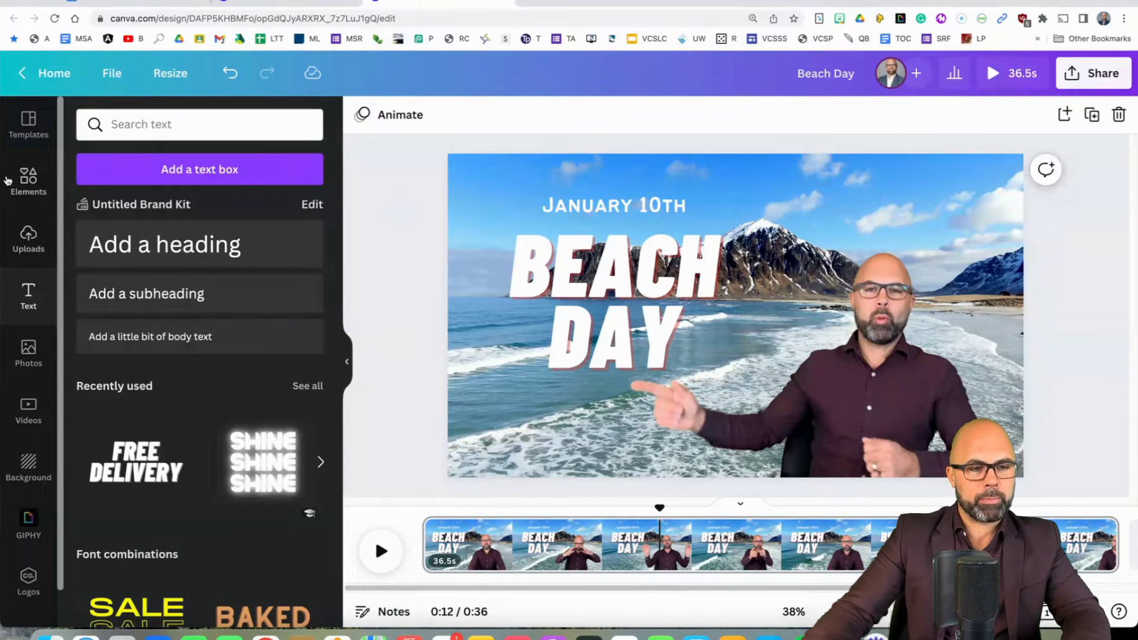
- Add a rounded square and resize it to cover the JANUARY 10TH date line
click(25, 176)
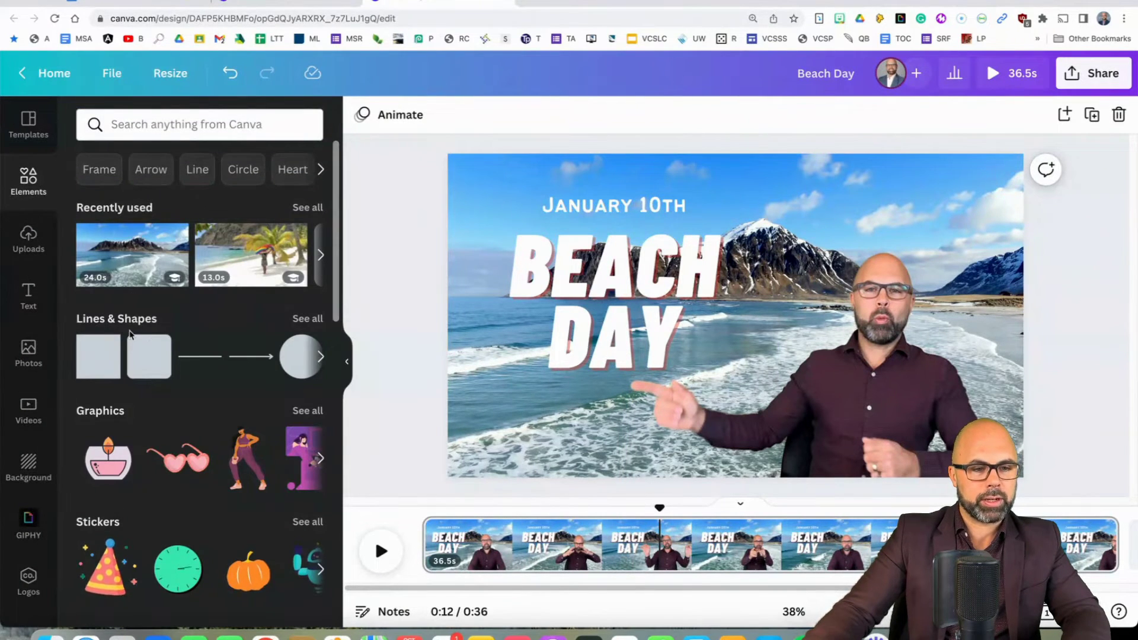
click(136, 357)
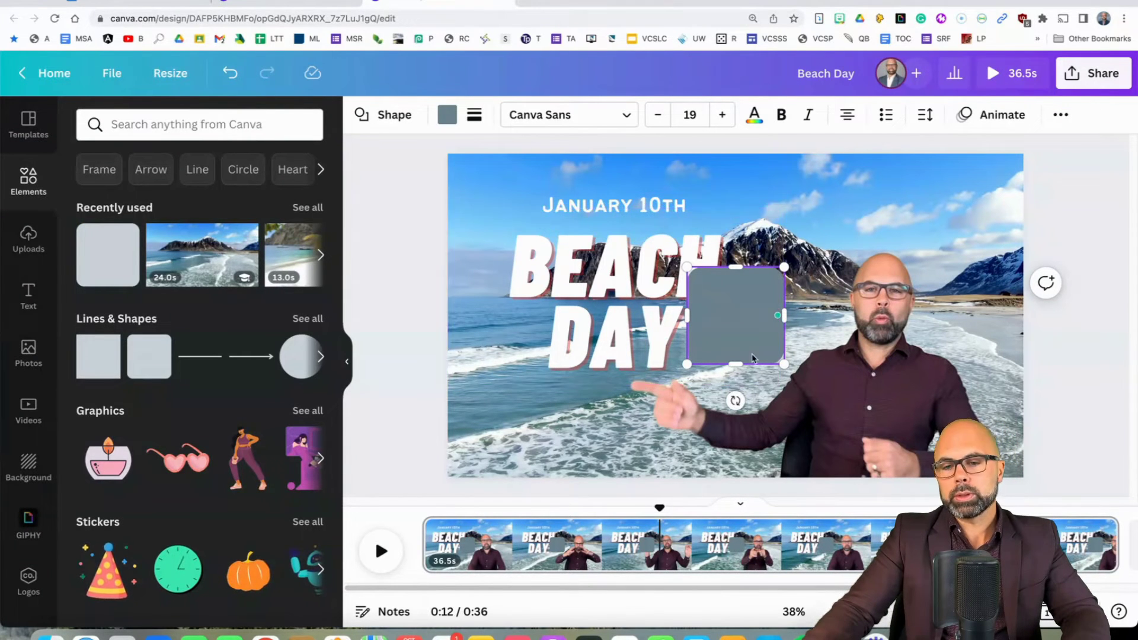
drag(761, 355, 582, 213)
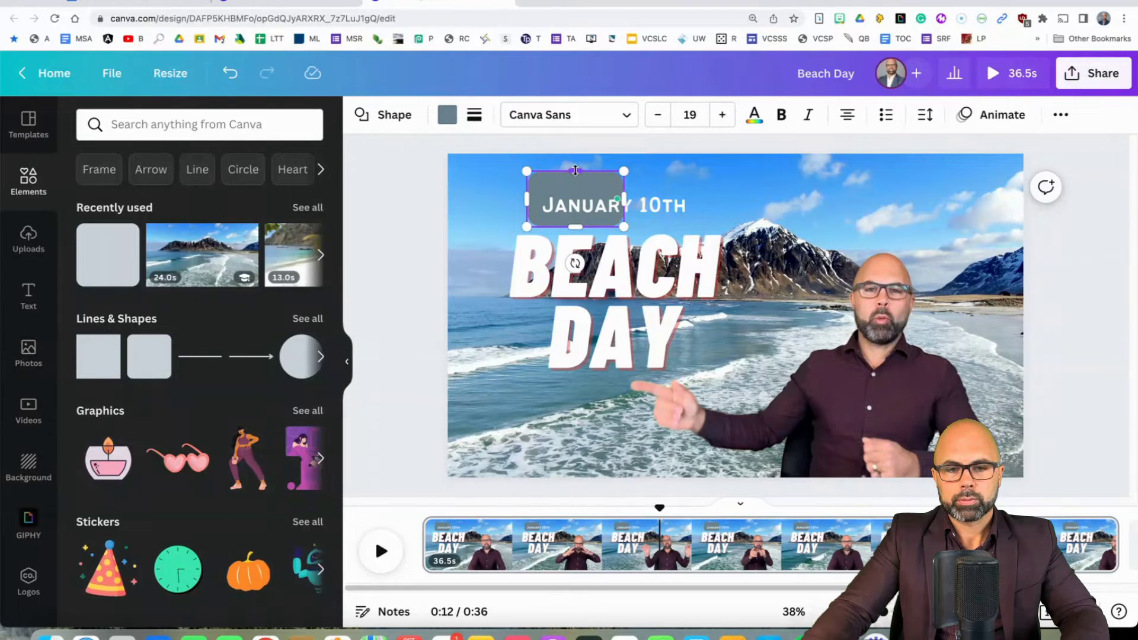
drag(575, 170, 575, 185)
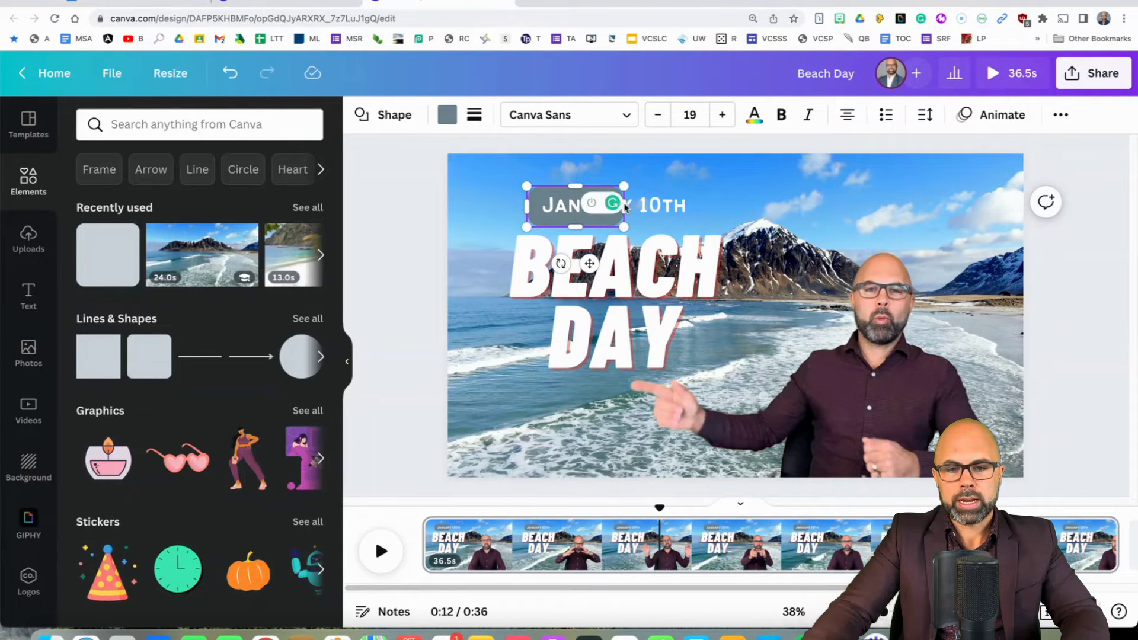
drag(624, 205, 701, 208)
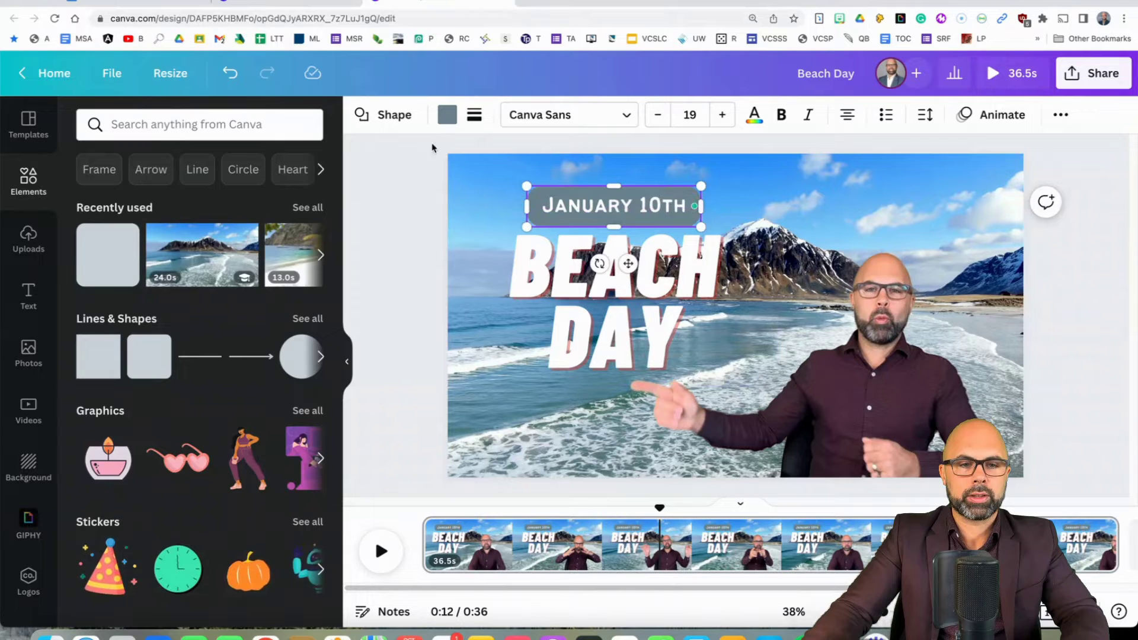
- Fill the rounded rectangle with light blue
click(449, 116)
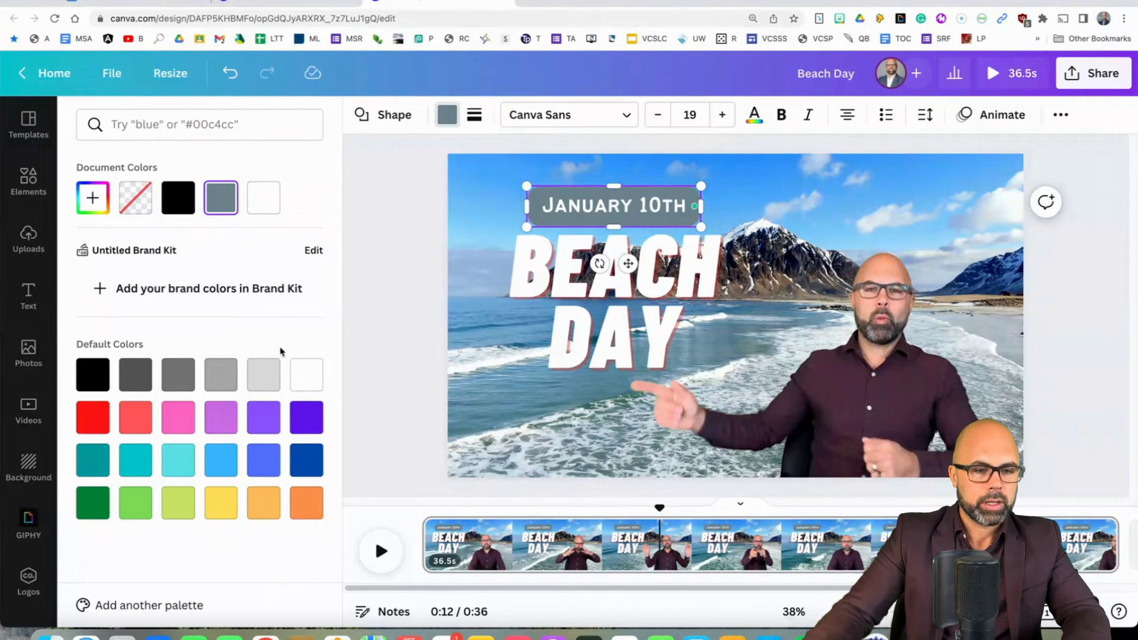
click(223, 464)
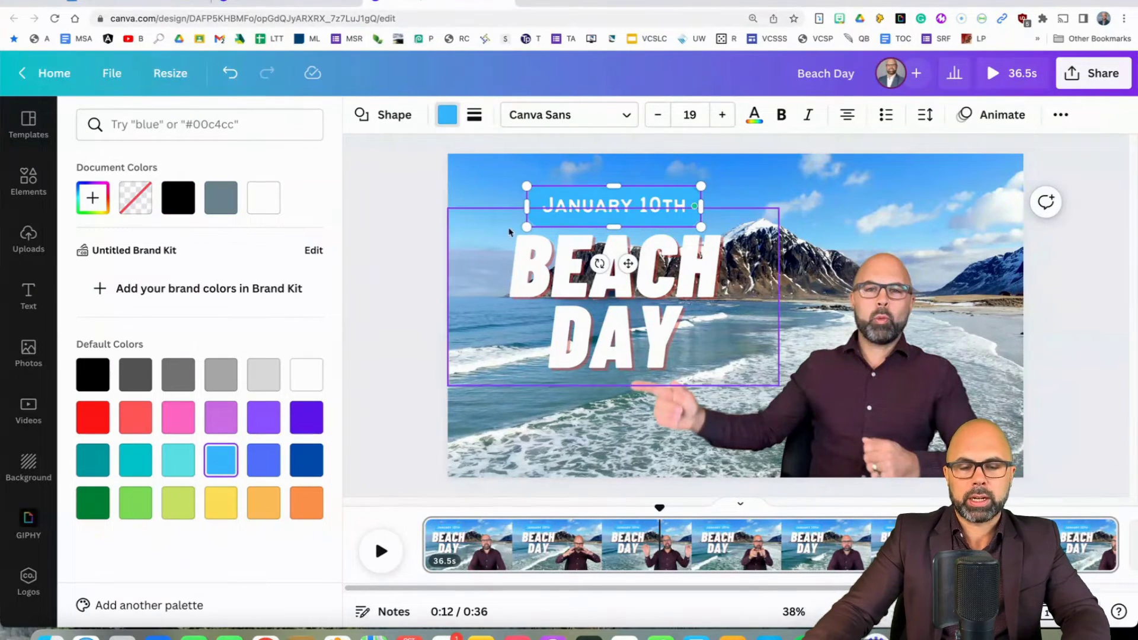
click(306, 461)
click(408, 197)
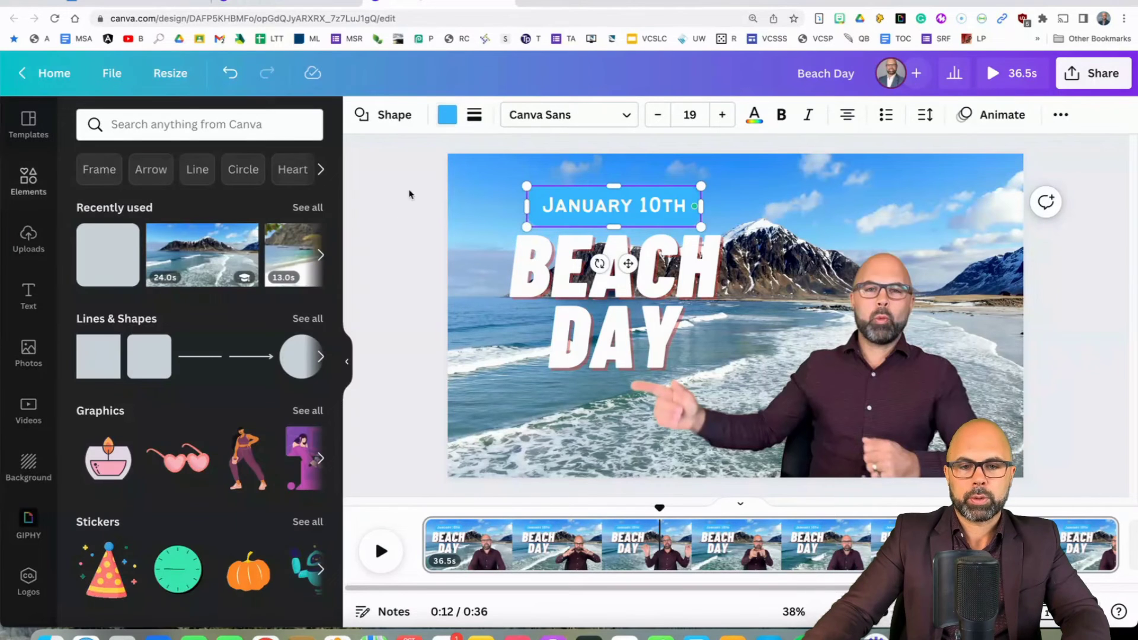
click(410, 196)
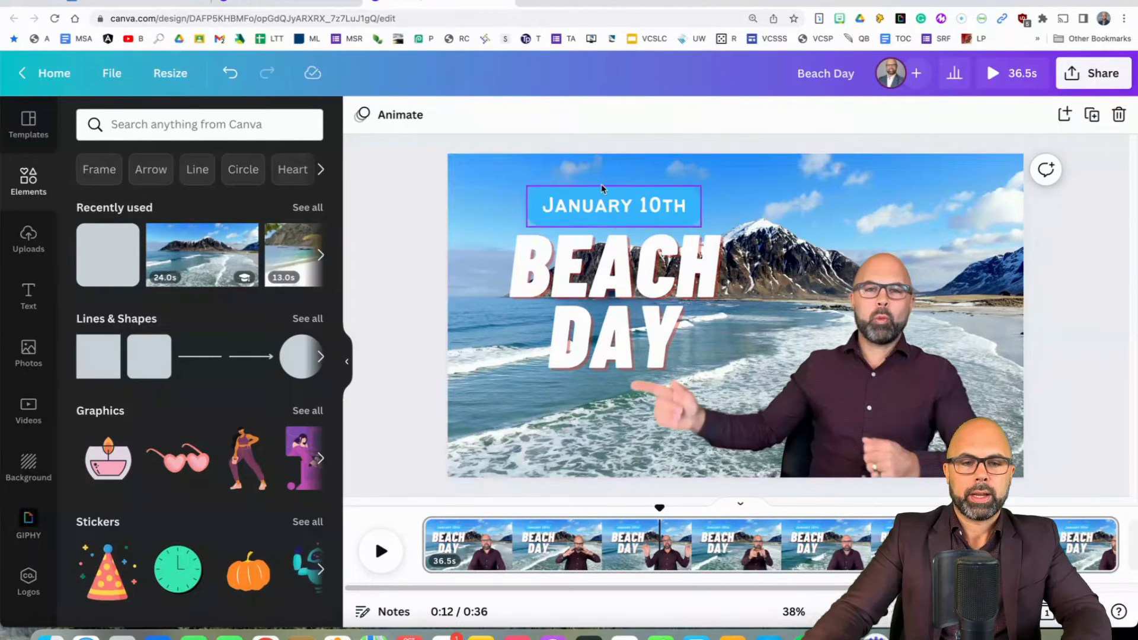
- Nudge the JANUARY 10TH text up to centre it on the blue tag
click(614, 204)
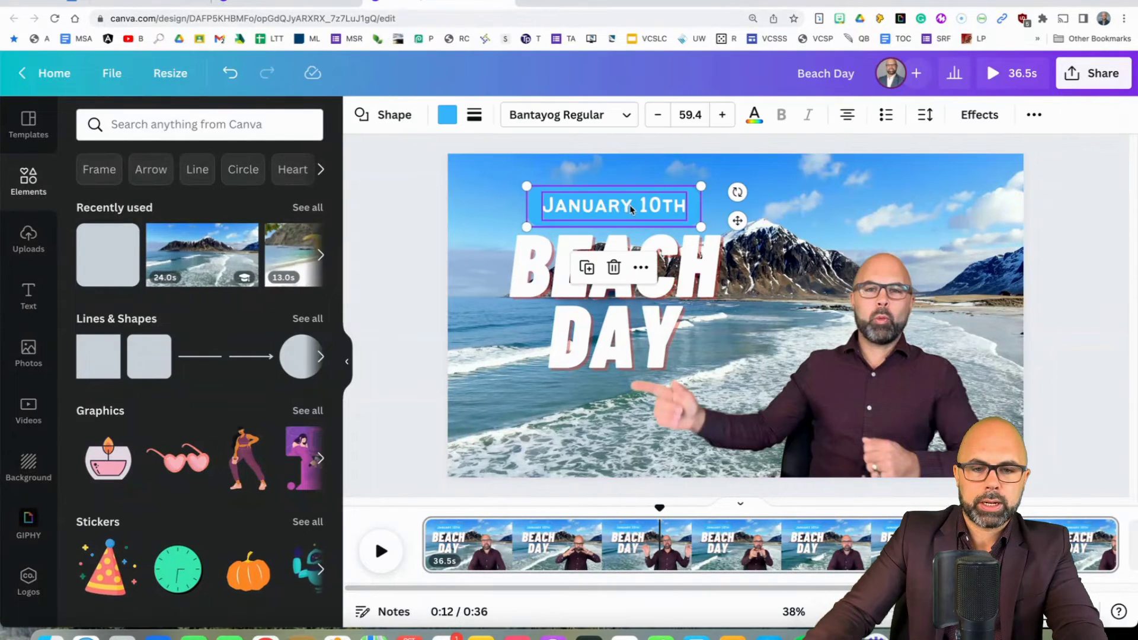
drag(619, 208, 644, 205)
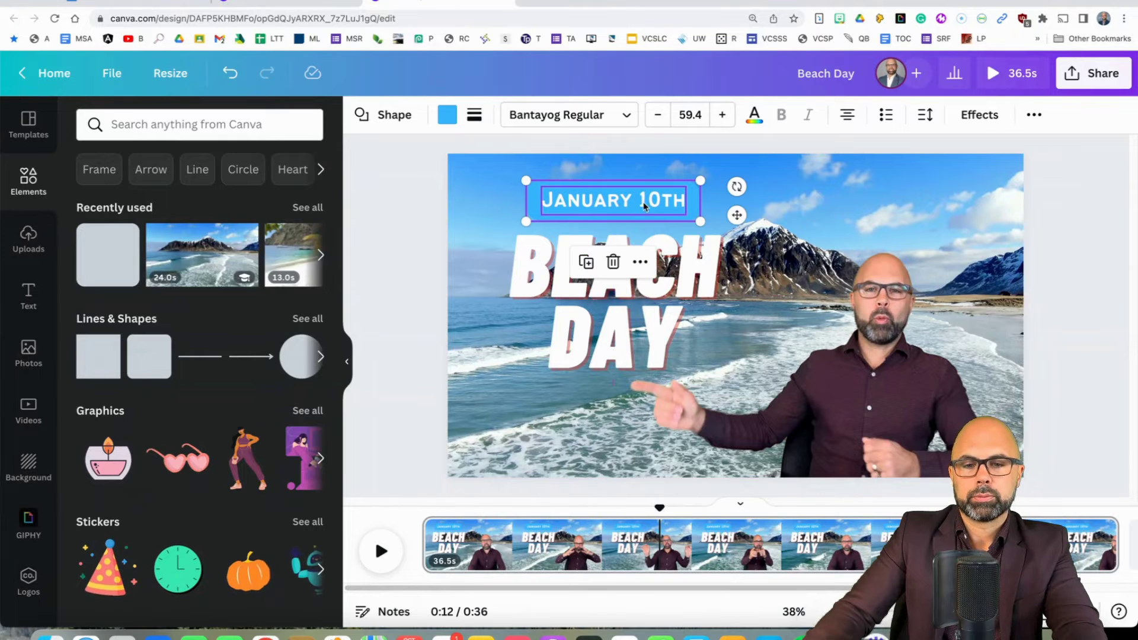
click(1052, 211)
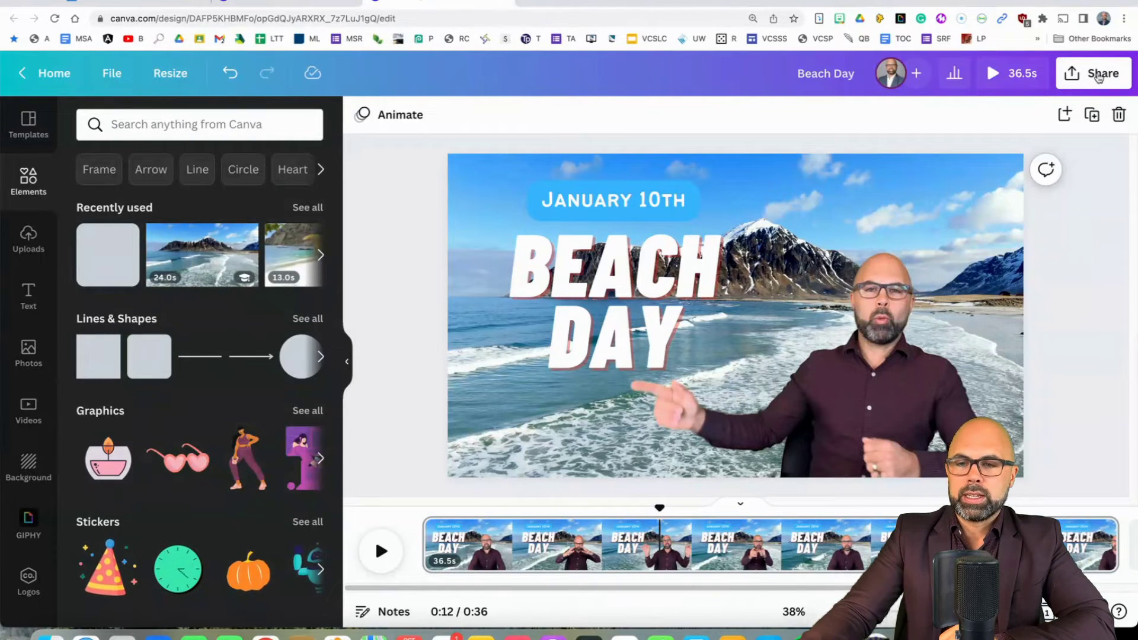
- Download the Beach Day design from Share with file type MP4 Video
click(1098, 76)
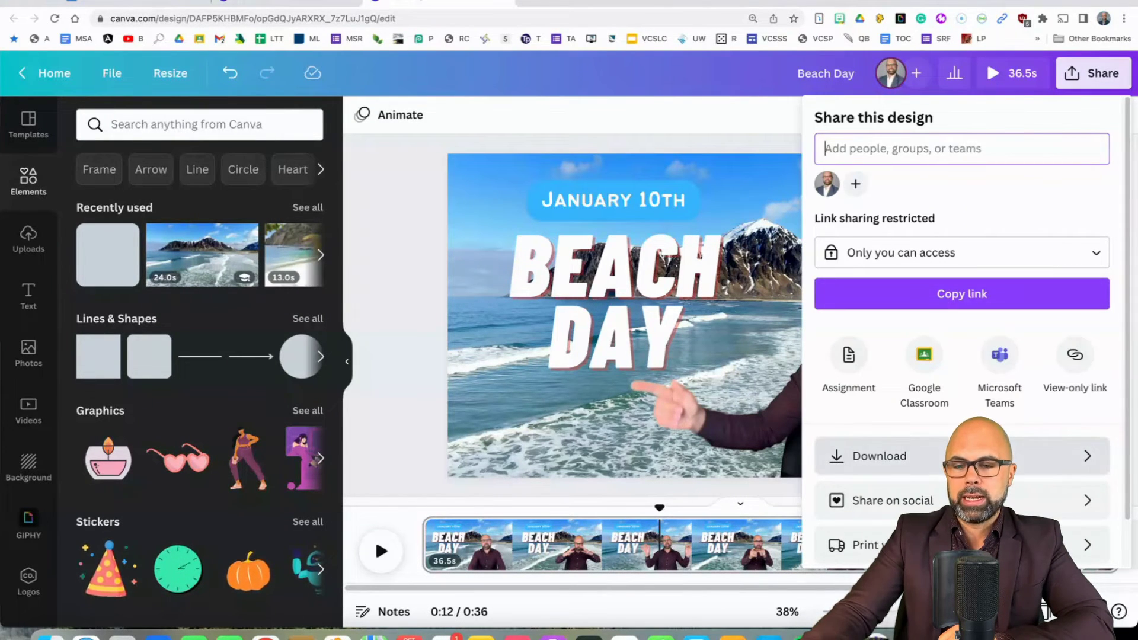
click(978, 456)
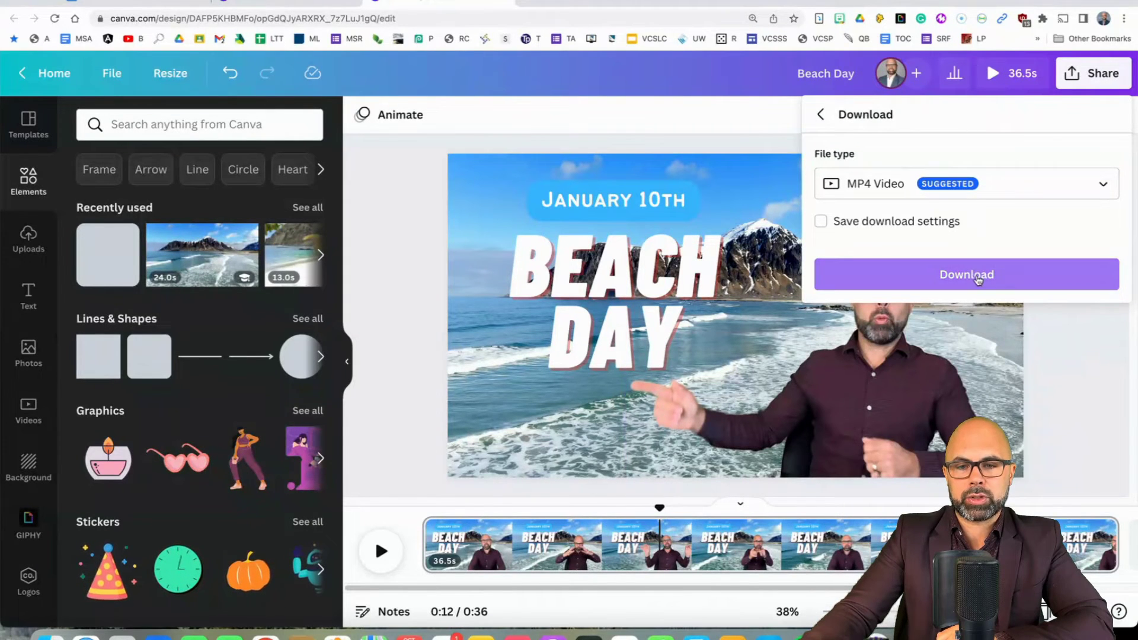
click(1003, 194)
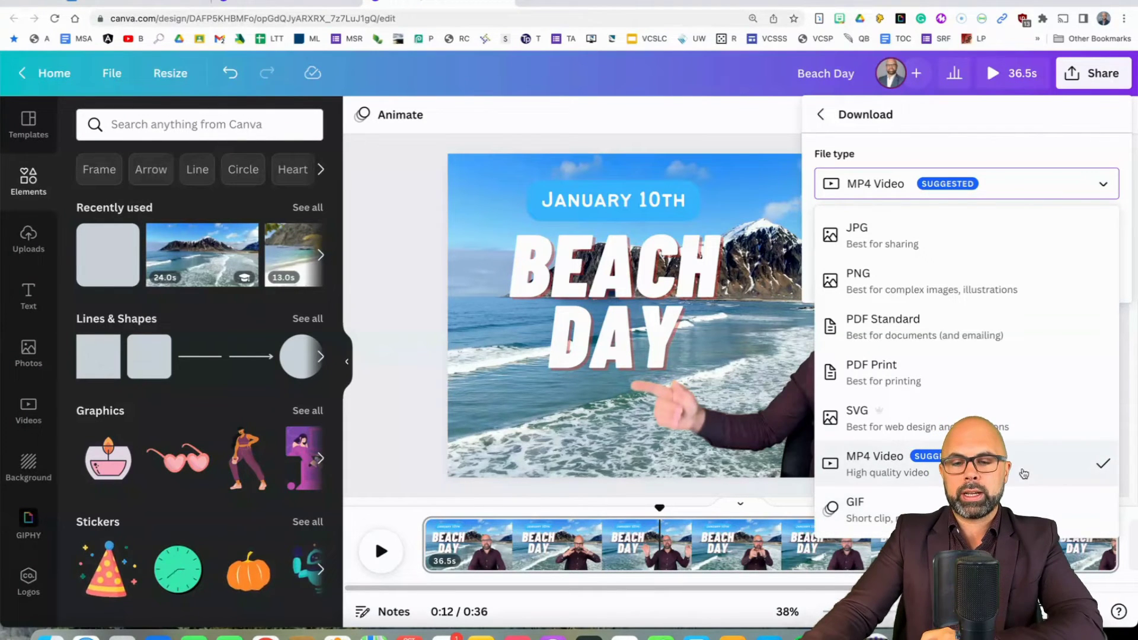
click(1024, 473)
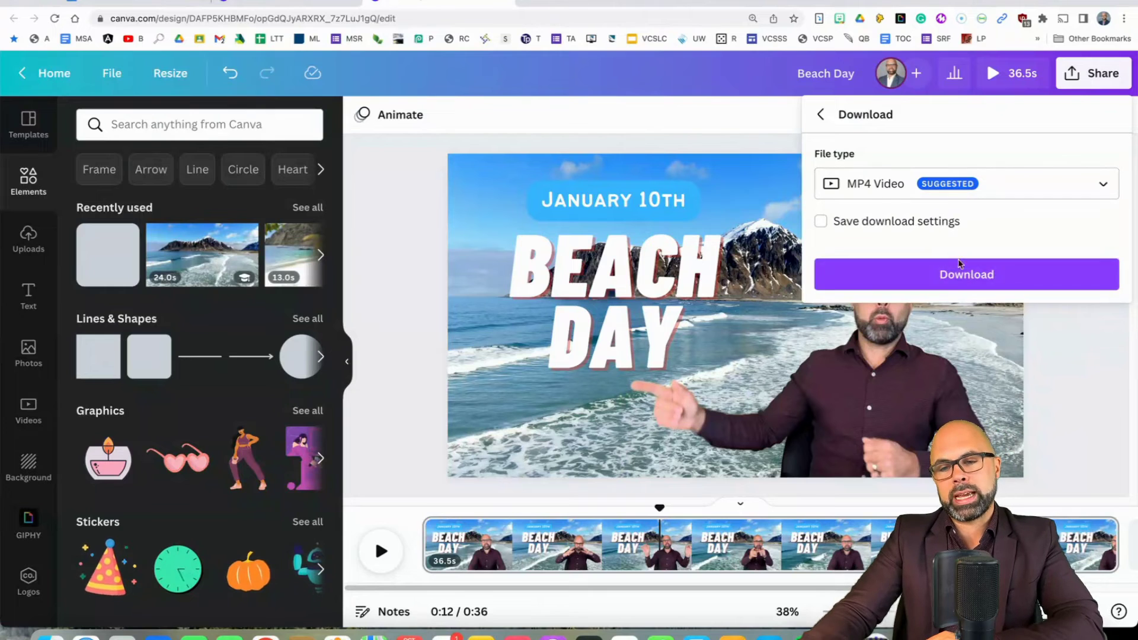
click(965, 273)
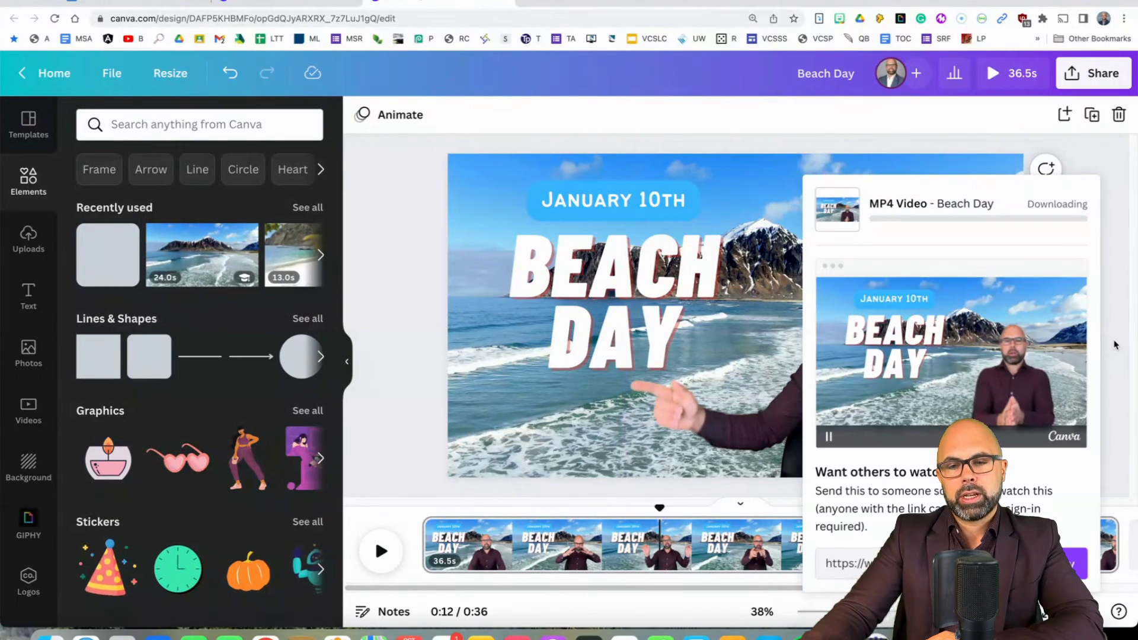